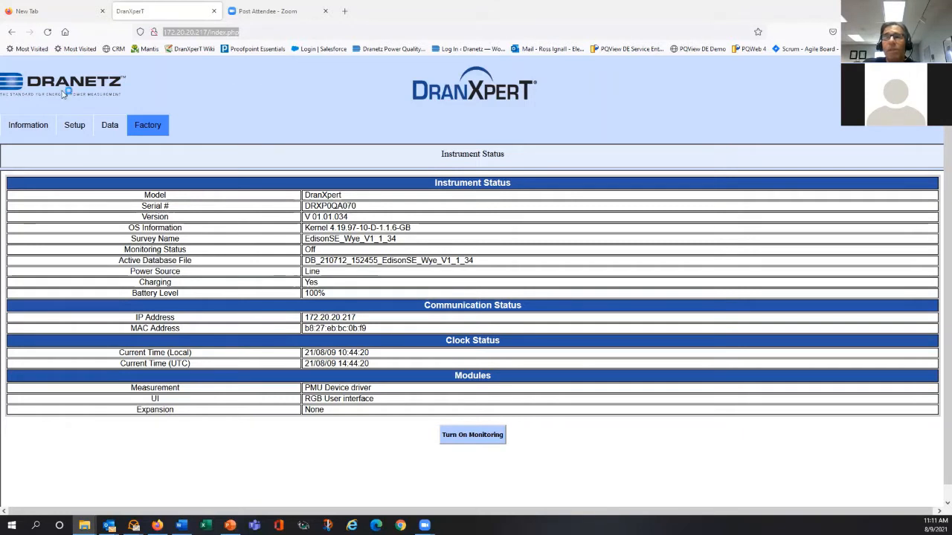
Review which information, setup, data and factory functions the instrument's web interface offers
{"action": "left_click", "coordinate": [28, 125]}
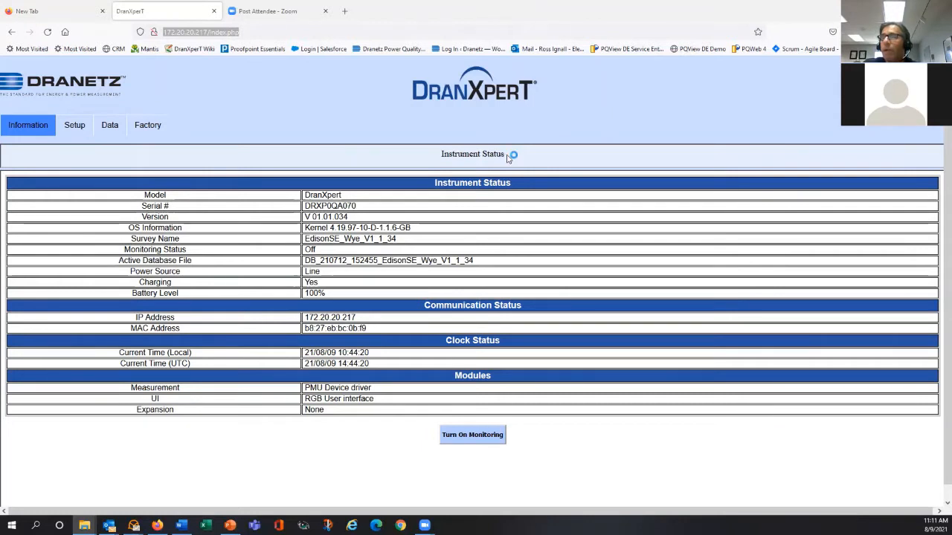
{"action": "left_click_drag", "start_coordinate": [510, 155], "coordinate": [501, 154]}
{"action": "left_click_drag", "start_coordinate": [444, 154], "coordinate": [367, 143]}
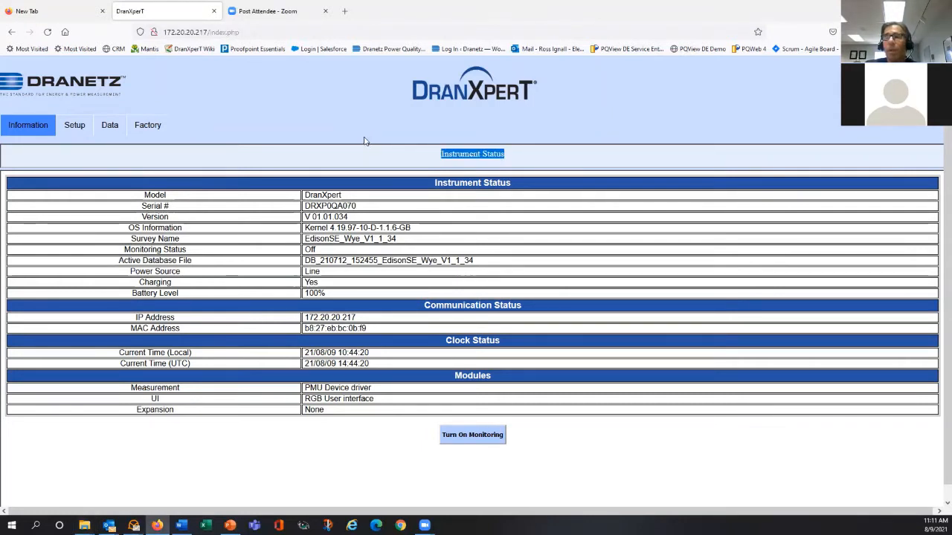
{"action": "left_click", "coordinate": [110, 121]}
{"action": "left_click", "coordinate": [36, 122]}
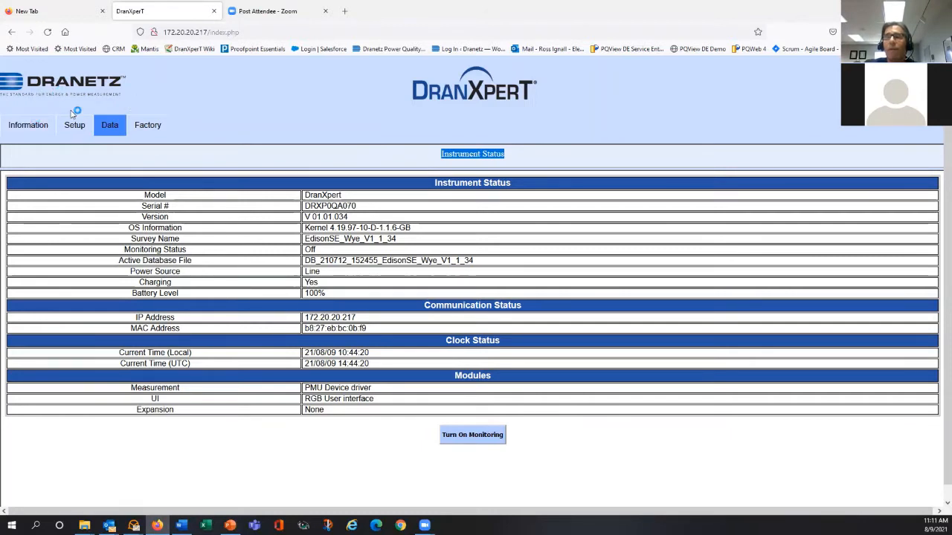
{"action": "left_click", "coordinate": [96, 137]}
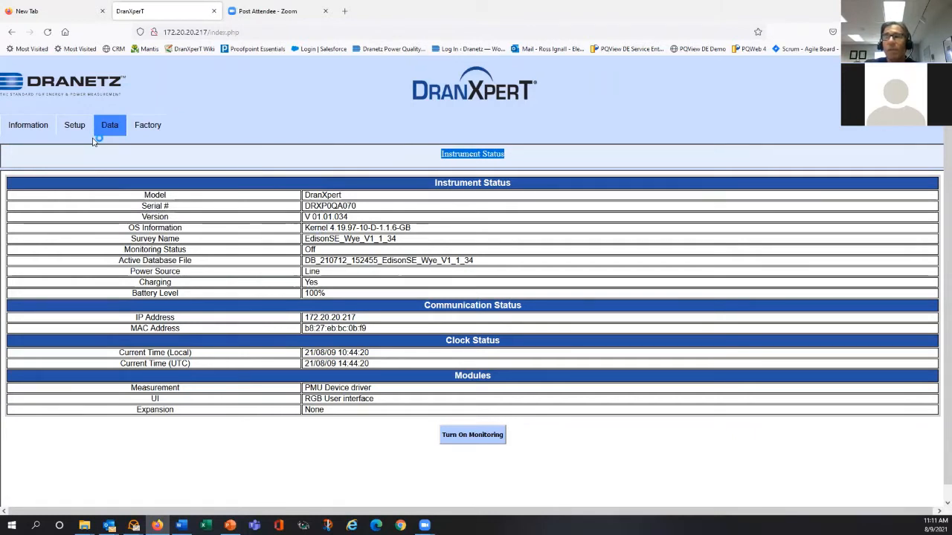
{"action": "mouse_move", "coordinate": [35, 136]}
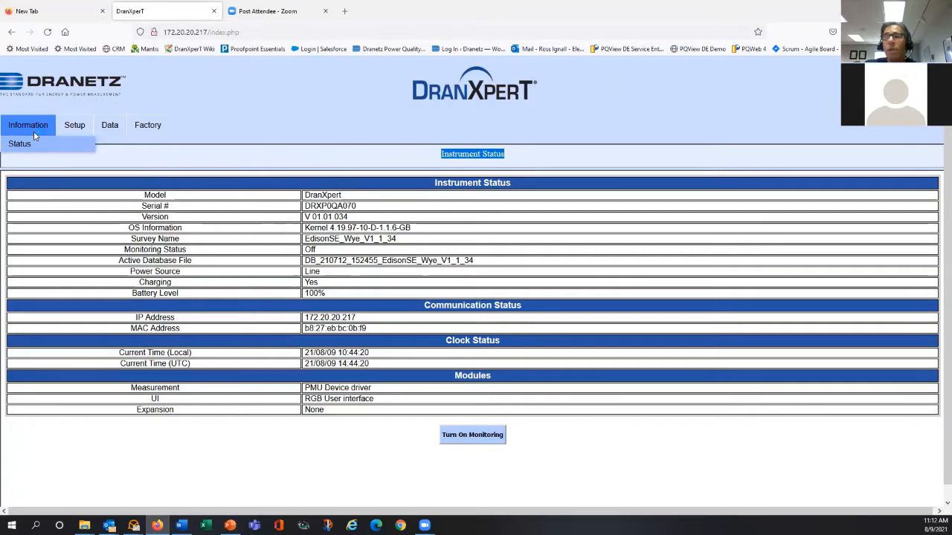
{"action": "mouse_move", "coordinate": [72, 129]}
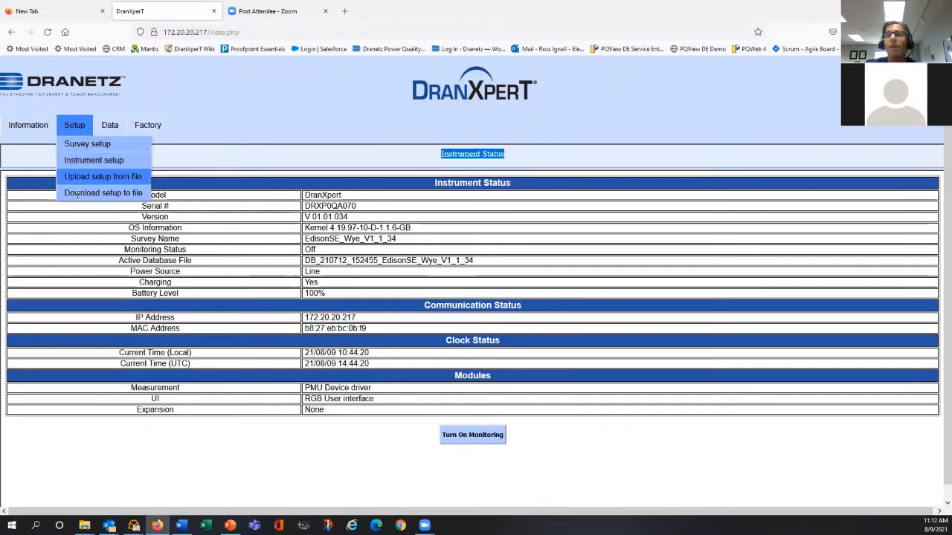
{"action": "mouse_move", "coordinate": [76, 194]}
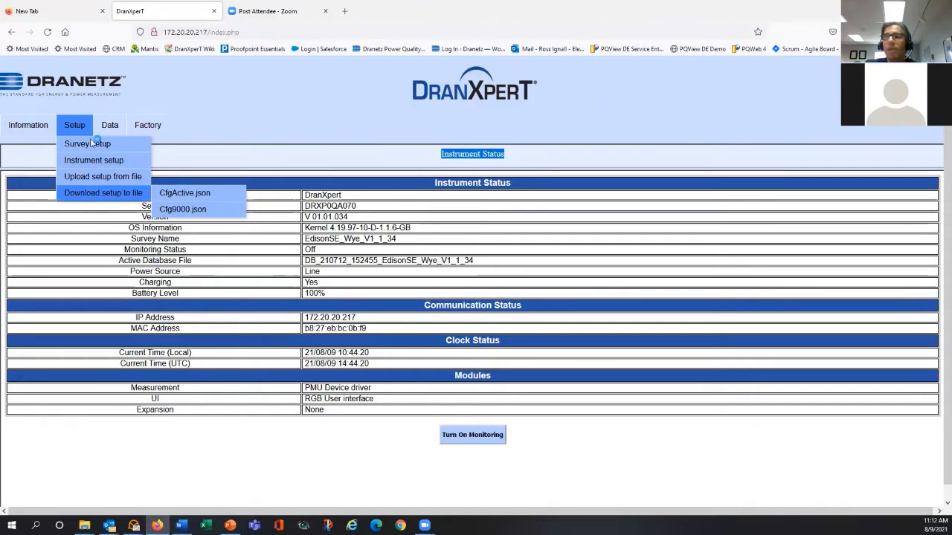
{"action": "mouse_move", "coordinate": [109, 125]}
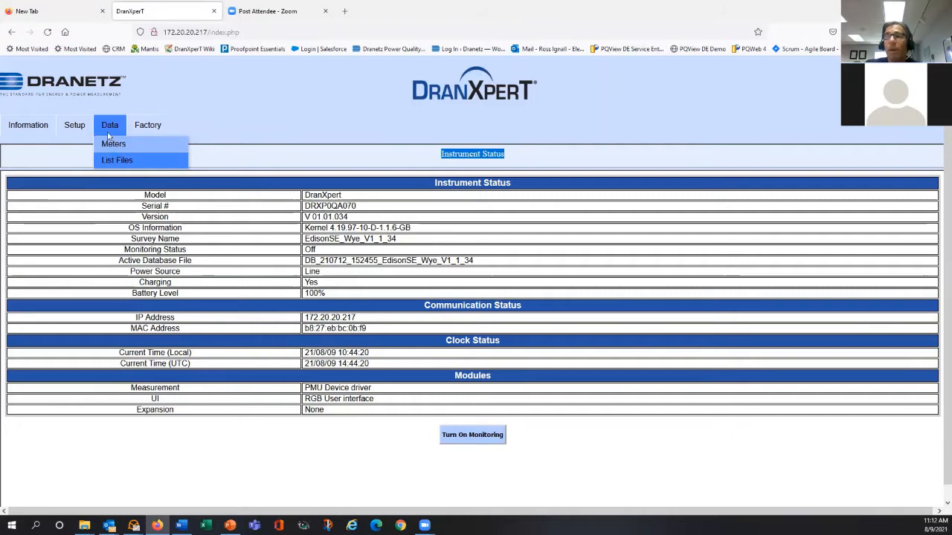
{"action": "left_click", "coordinate": [141, 128]}
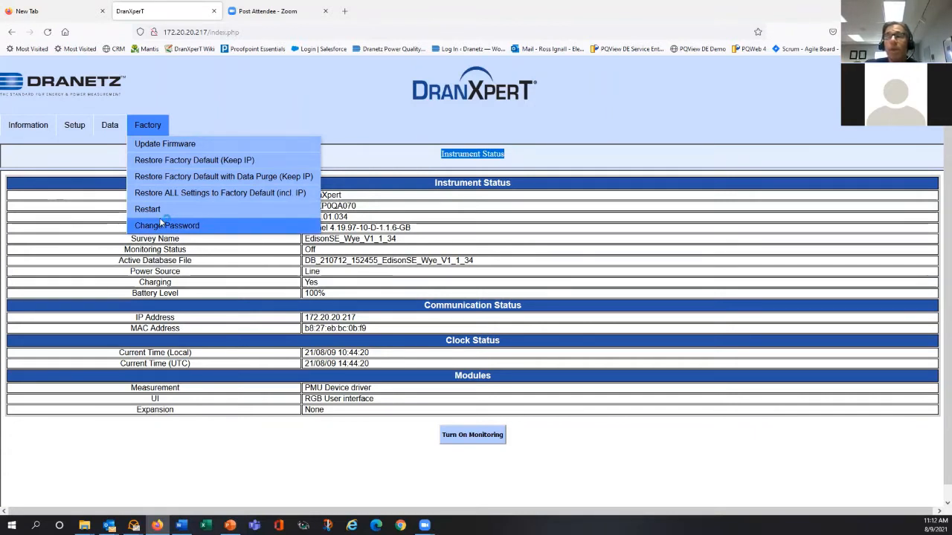
{"action": "left_click", "coordinate": [61, 126]}
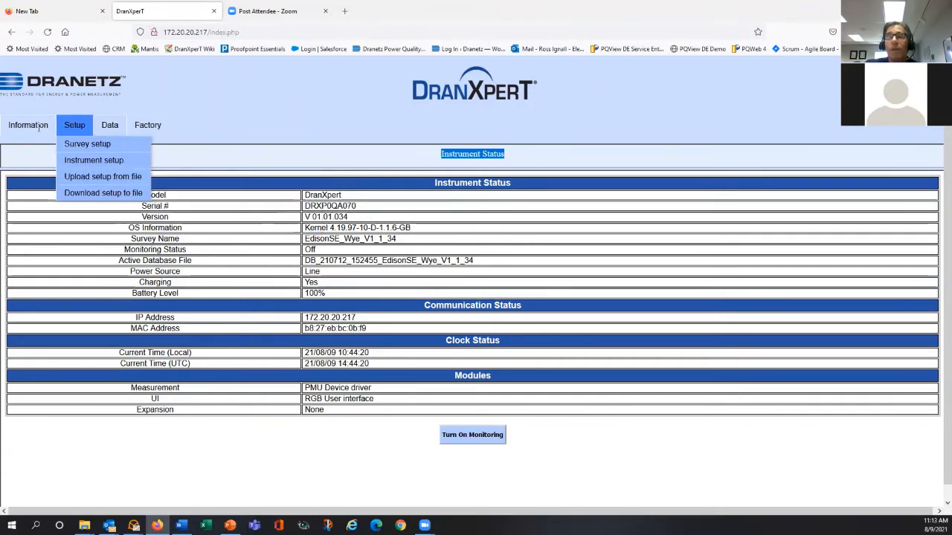
Open the instrument status page and check the firmware version, survey name and monitoring status
{"action": "left_click", "coordinate": [39, 126]}
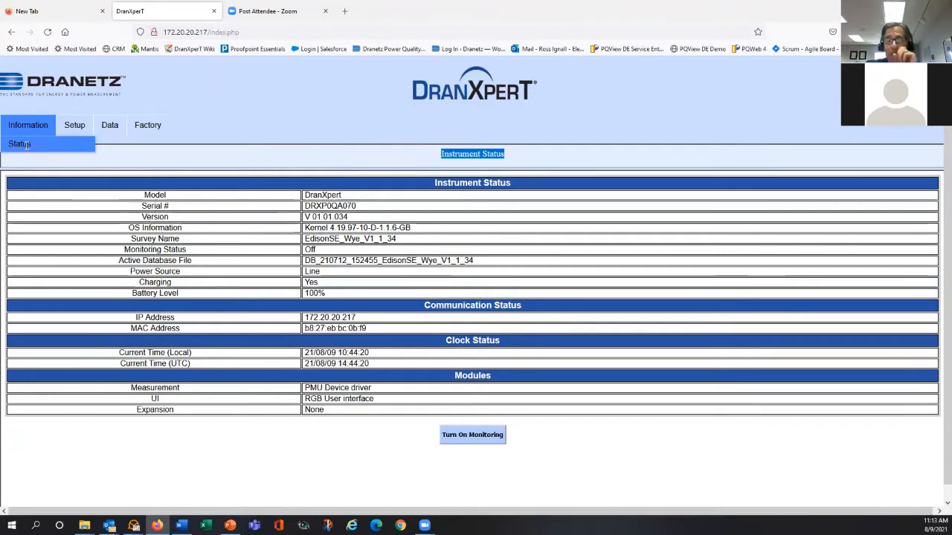
{"action": "left_click", "coordinate": [27, 145]}
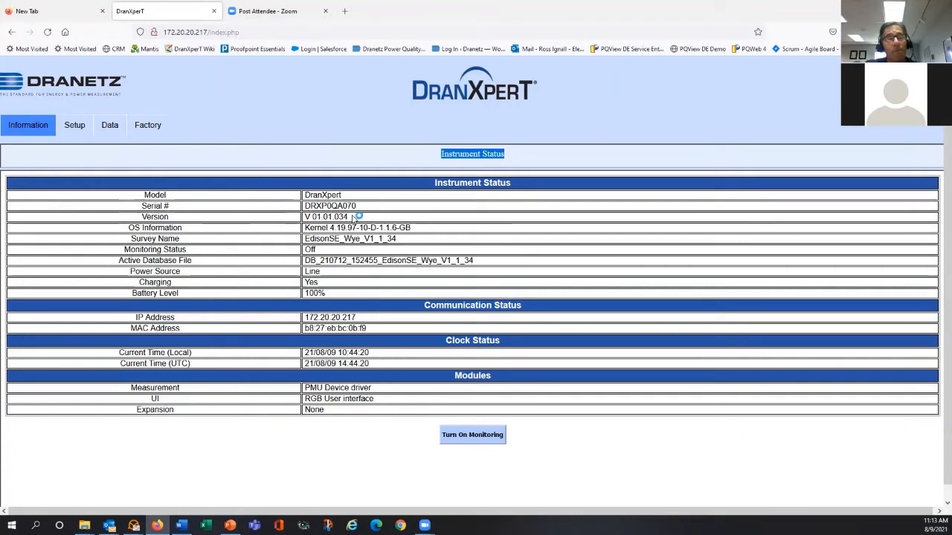
{"action": "left_click_drag", "start_coordinate": [353, 217], "coordinate": [310, 217]}
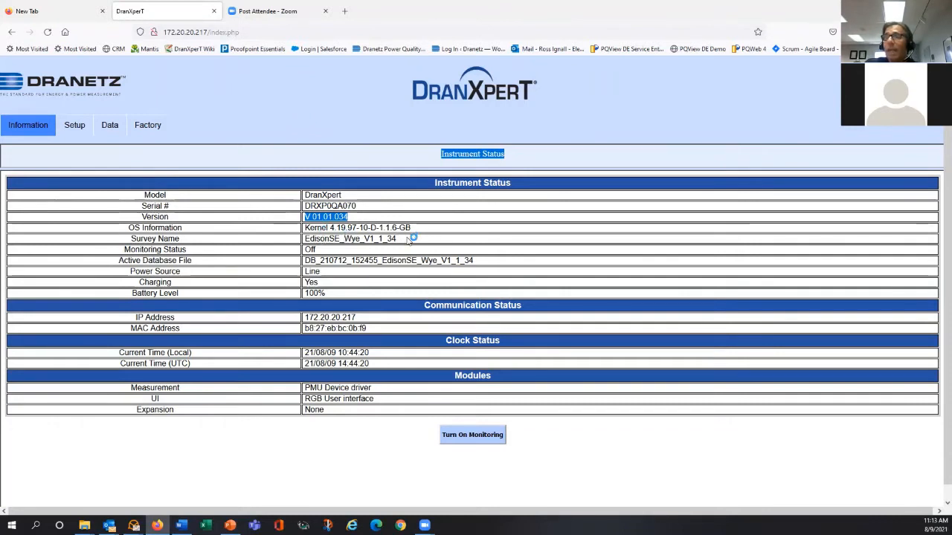
{"action": "left_click_drag", "start_coordinate": [397, 239], "coordinate": [305, 239]}
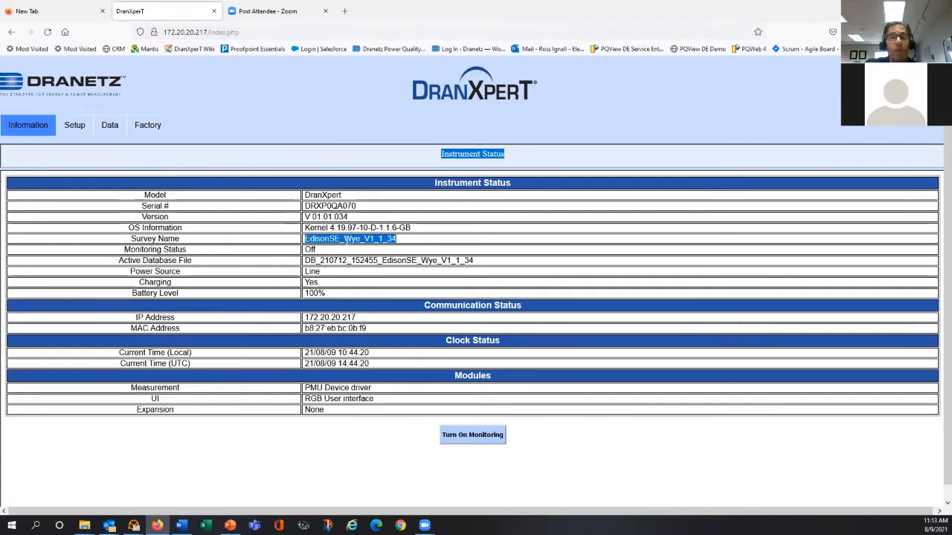
{"action": "left_click", "coordinate": [109, 125]}
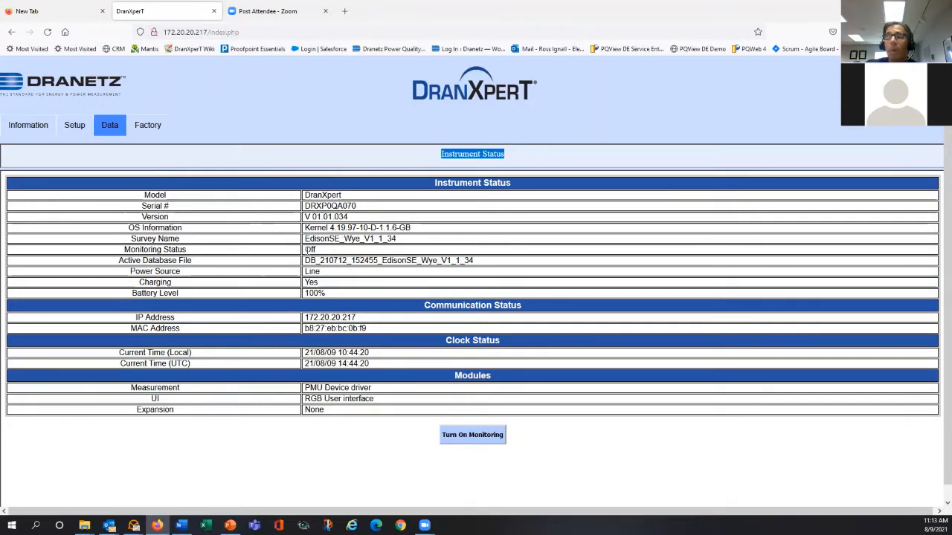
{"action": "double_click", "coordinate": [307, 250]}
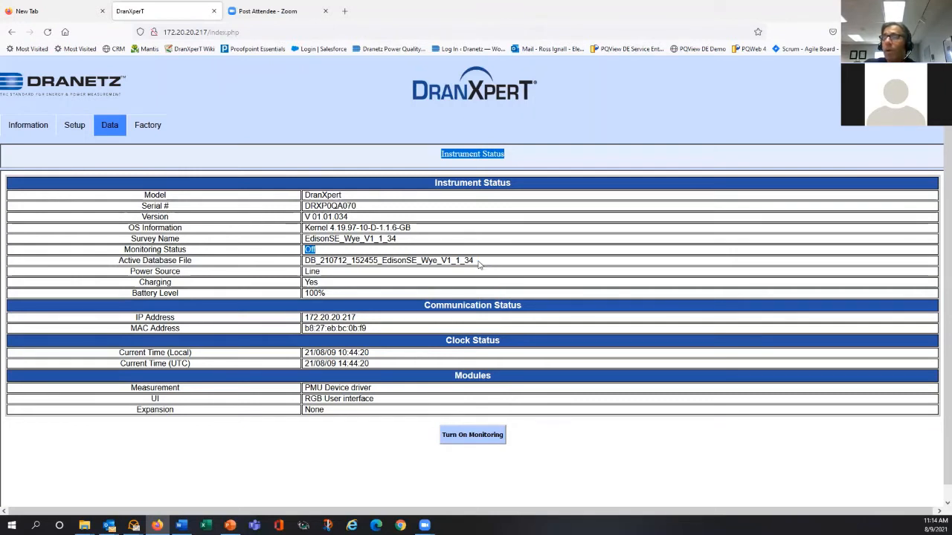
Check the active database file, power source, charging state, battery level and IP address of the instrument
{"action": "left_click", "coordinate": [454, 261]}
{"action": "left_click_drag", "start_coordinate": [475, 261], "coordinate": [306, 265]}
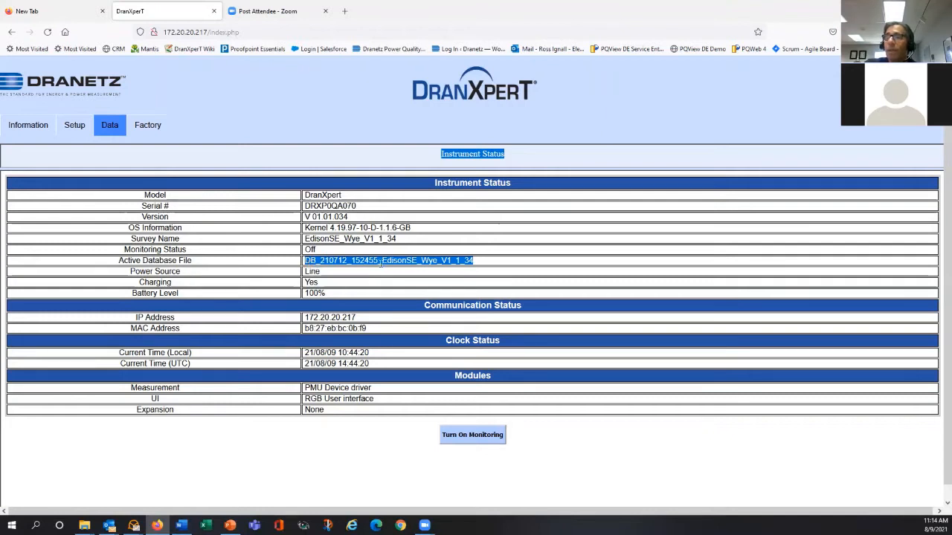
{"action": "left_click", "coordinate": [322, 261]}
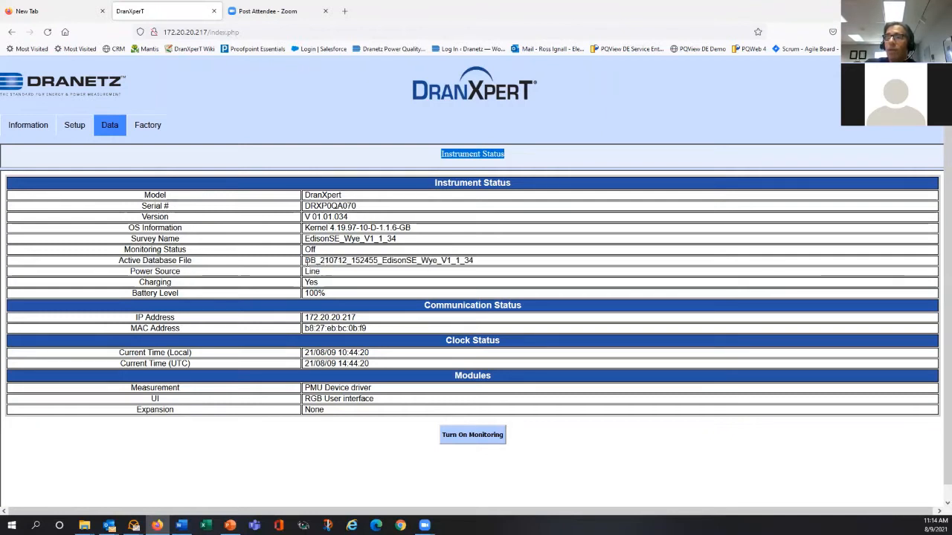
{"action": "left_click_drag", "start_coordinate": [305, 261], "coordinate": [475, 264]}
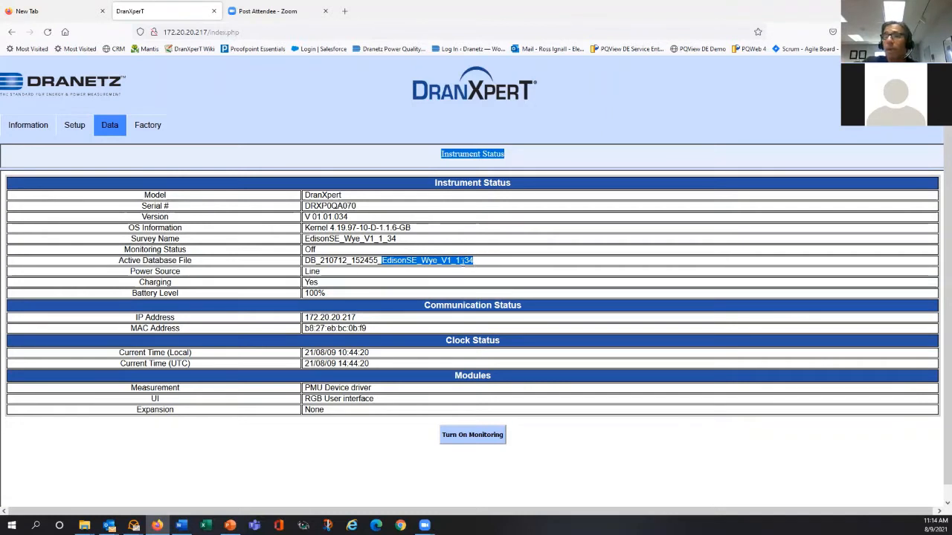
{"action": "left_click", "coordinate": [323, 275]}
{"action": "left_click_drag", "start_coordinate": [321, 274], "coordinate": [305, 274]}
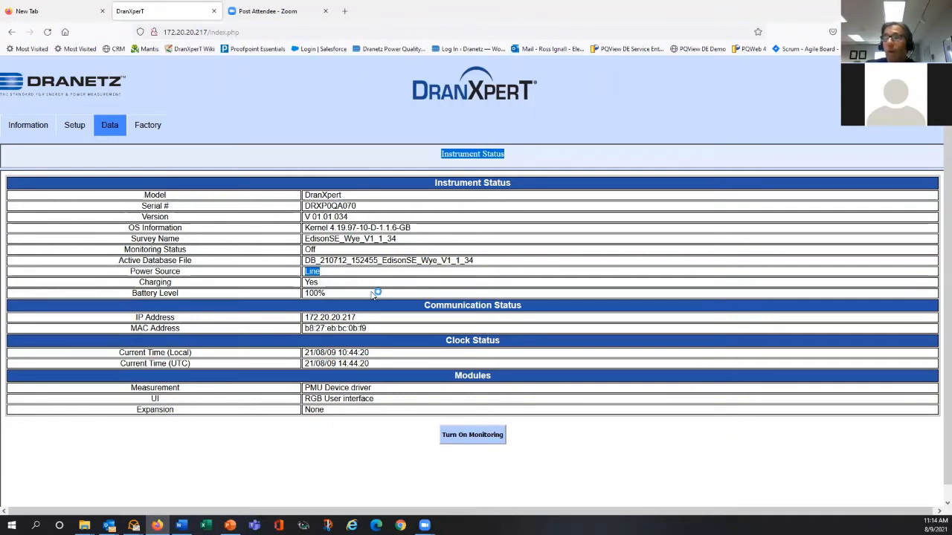
{"action": "left_click", "coordinate": [320, 284]}
{"action": "double_click", "coordinate": [312, 283]}
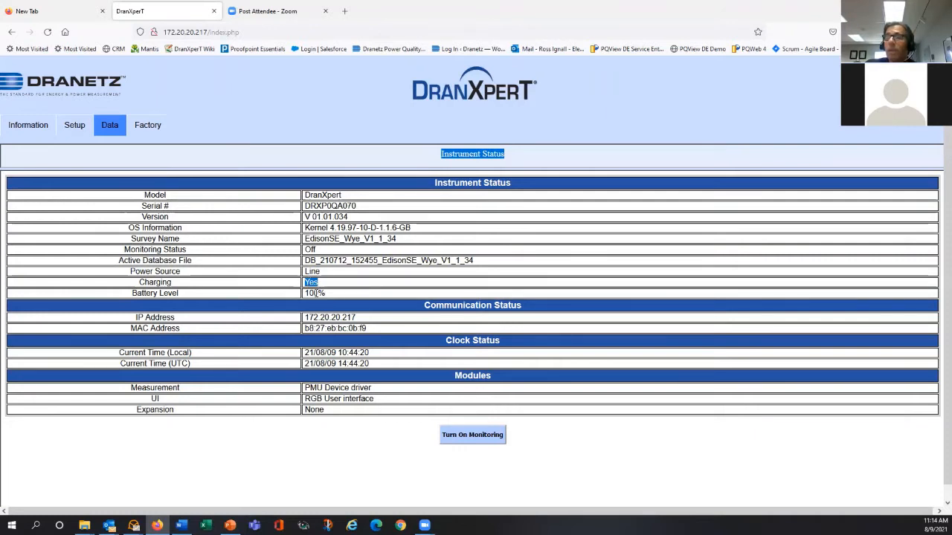
{"action": "left_click_drag", "start_coordinate": [326, 293], "coordinate": [304, 293]}
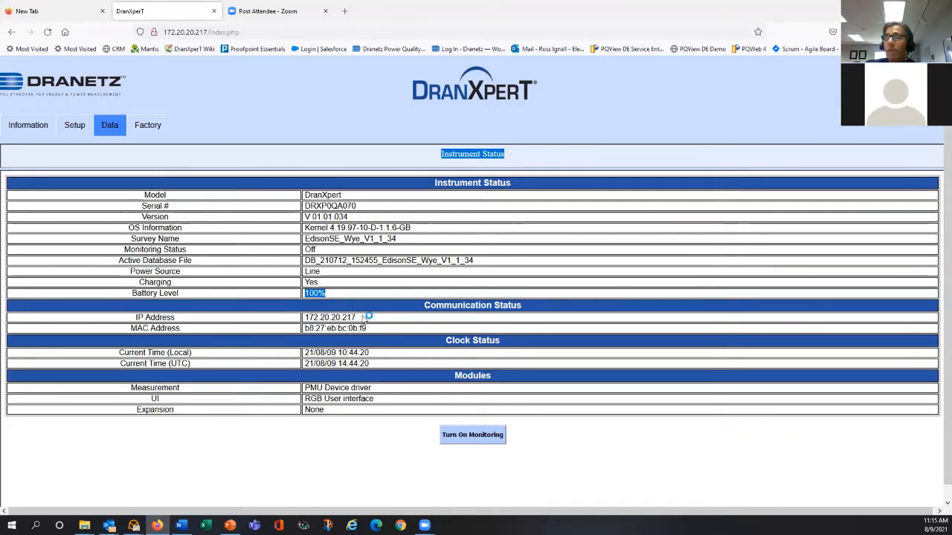
{"action": "left_click_drag", "start_coordinate": [305, 317], "coordinate": [357, 318]}
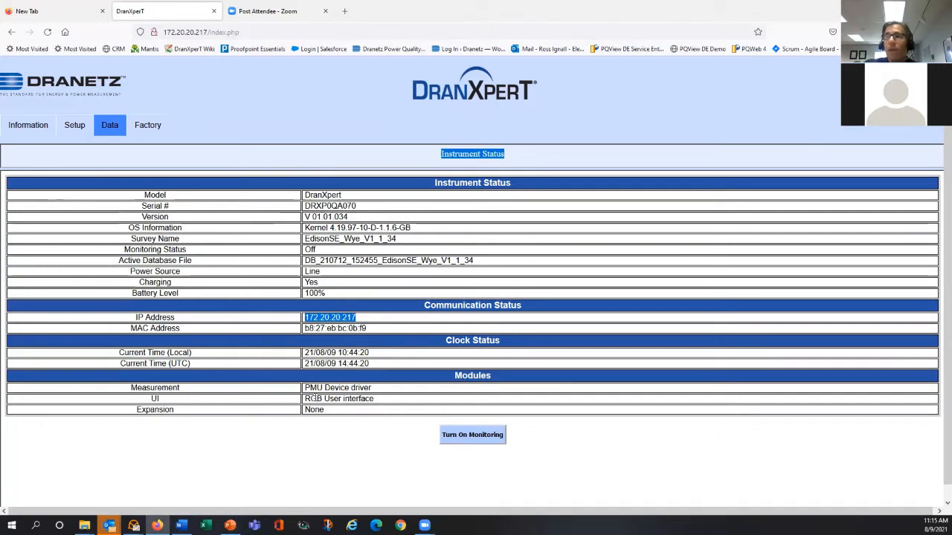
Open the survey setup page of the instrument
{"action": "left_click", "coordinate": [26, 125]}
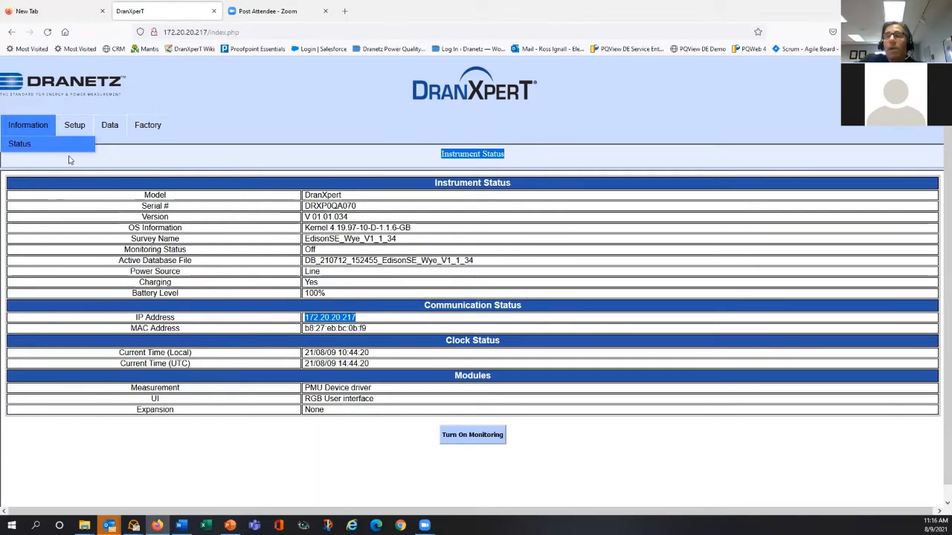
{"action": "mouse_move", "coordinate": [74, 127]}
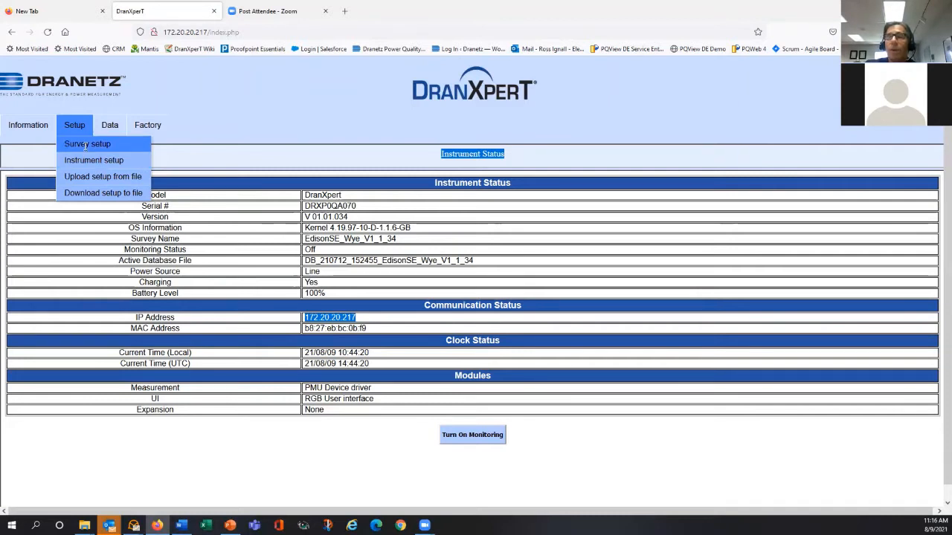
{"action": "left_click", "coordinate": [86, 144]}
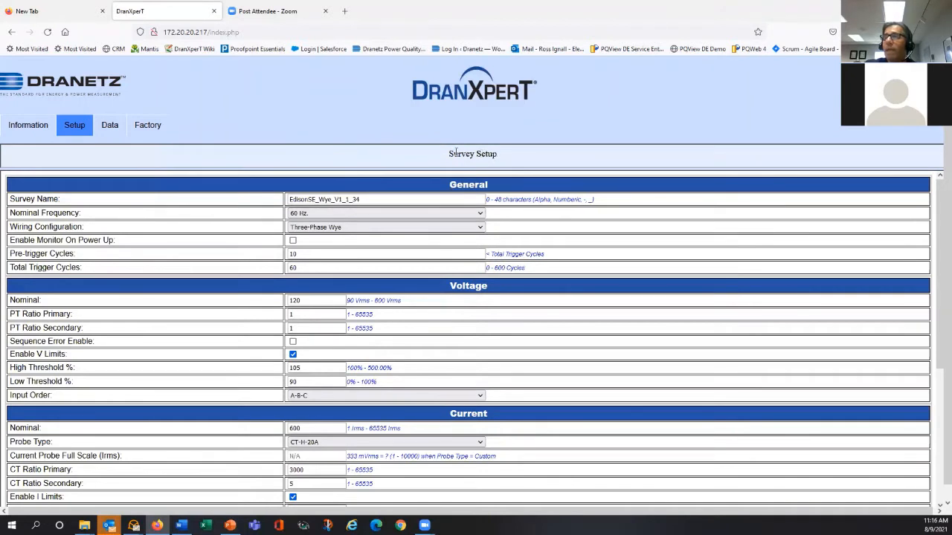
{"action": "left_click_drag", "start_coordinate": [496, 154], "coordinate": [450, 152]}
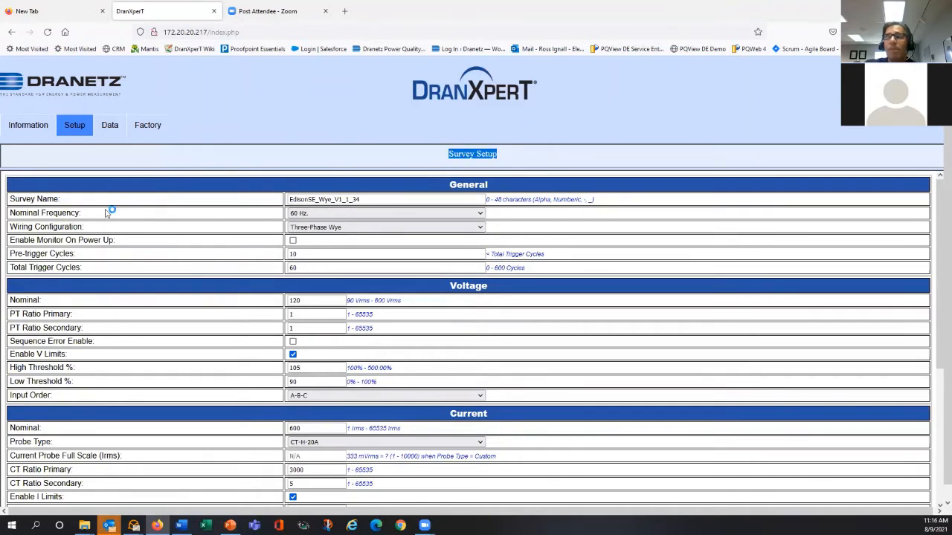
{"action": "left_click", "coordinate": [222, 214]}
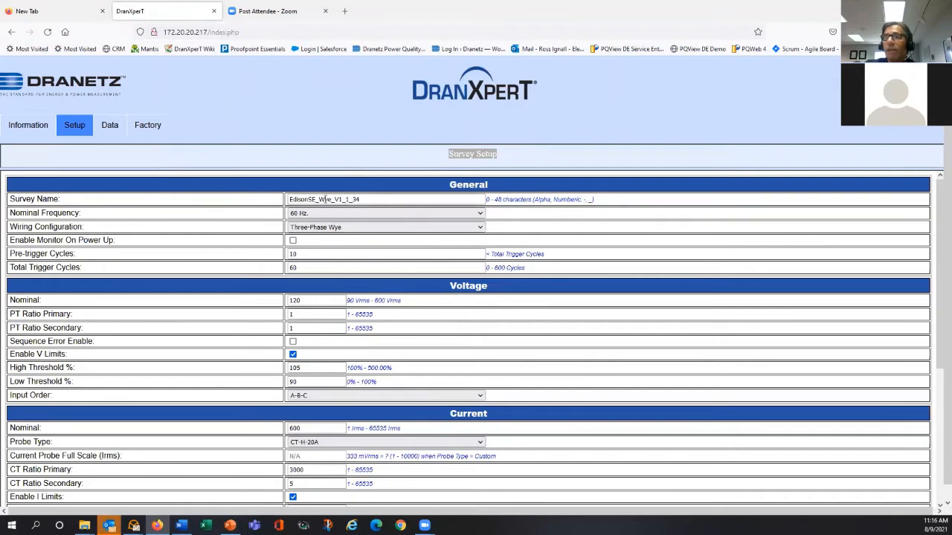
Examine the survey name and the available nominal frequency and wiring configuration choices without changing them
{"action": "left_click_drag", "start_coordinate": [325, 200], "coordinate": [99, 215]}
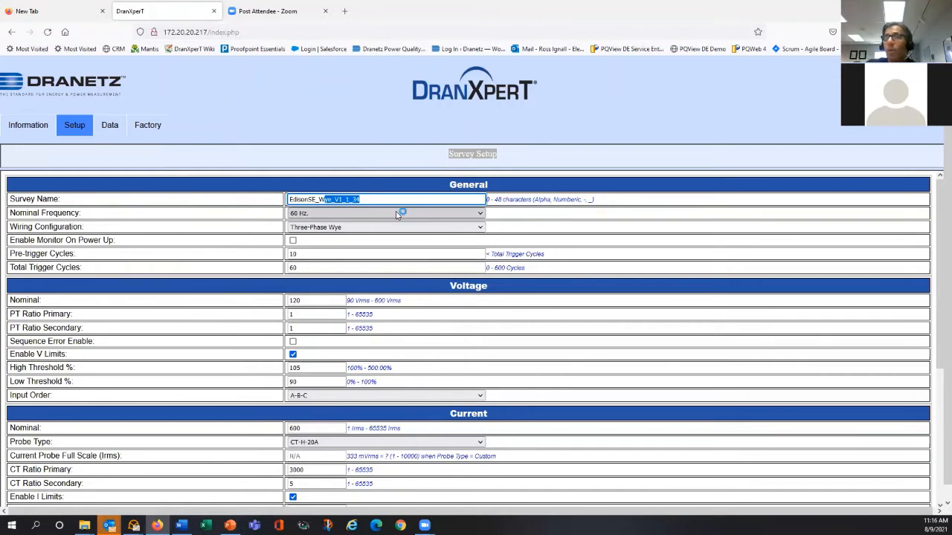
{"action": "left_click", "coordinate": [482, 215]}
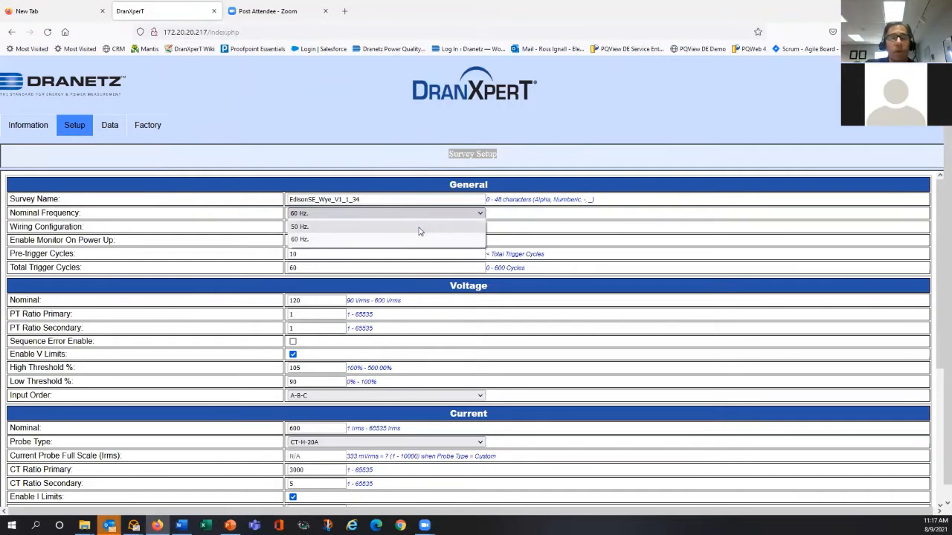
{"action": "left_click", "coordinate": [250, 188]}
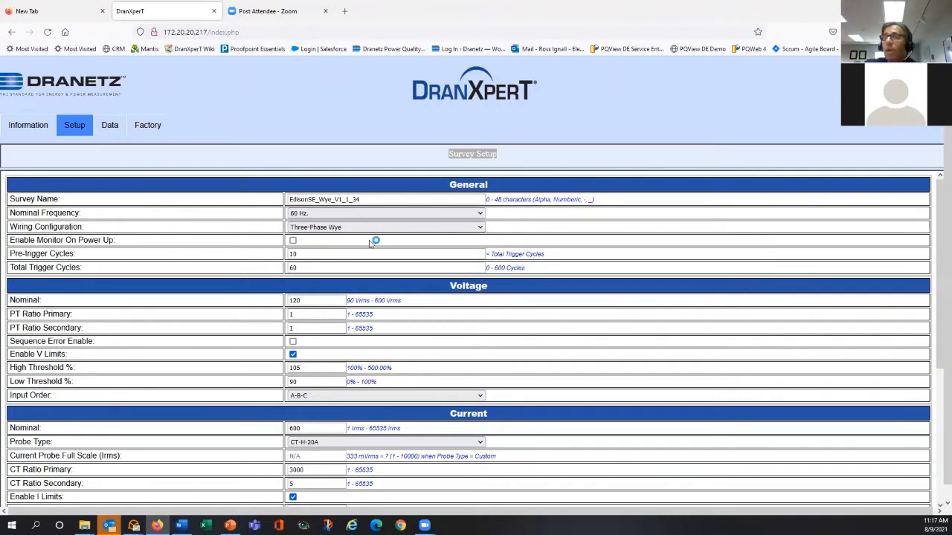
{"action": "left_click", "coordinate": [479, 228]}
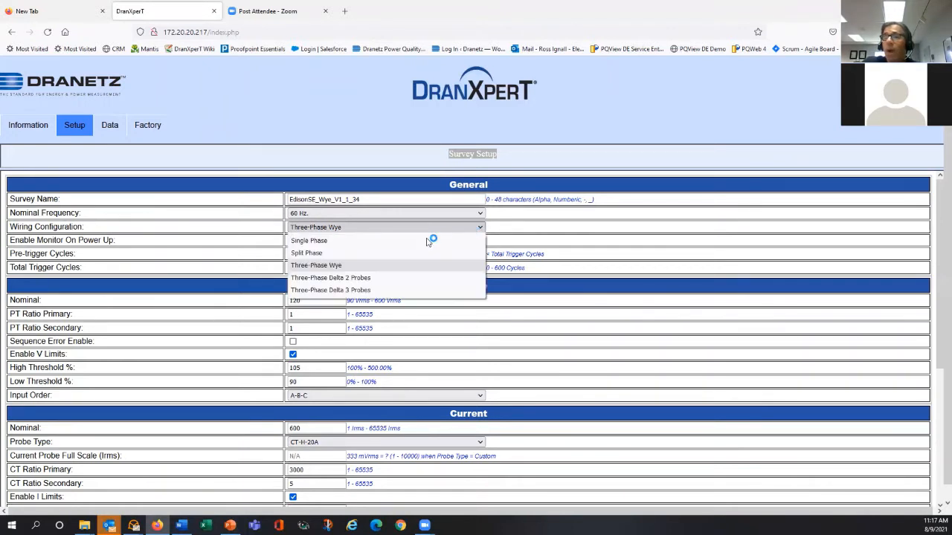
{"action": "left_click", "coordinate": [361, 279]}
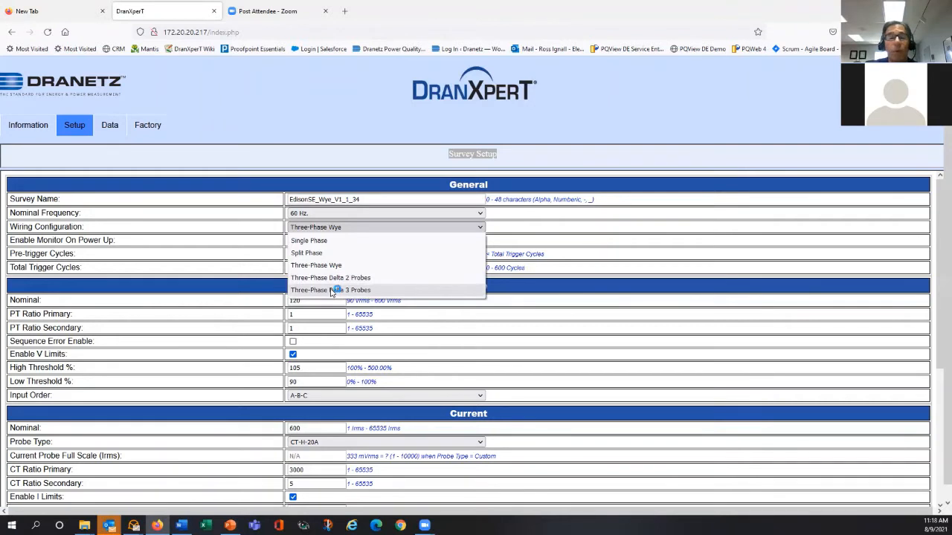
{"action": "left_click", "coordinate": [192, 277]}
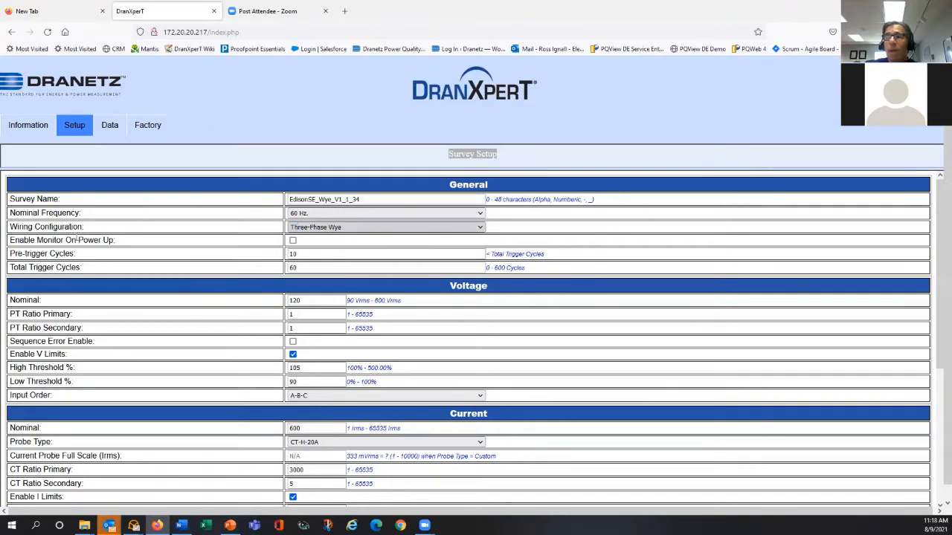
Enable monitoring on power up in the survey's general settings
{"action": "left_click", "coordinate": [293, 241]}
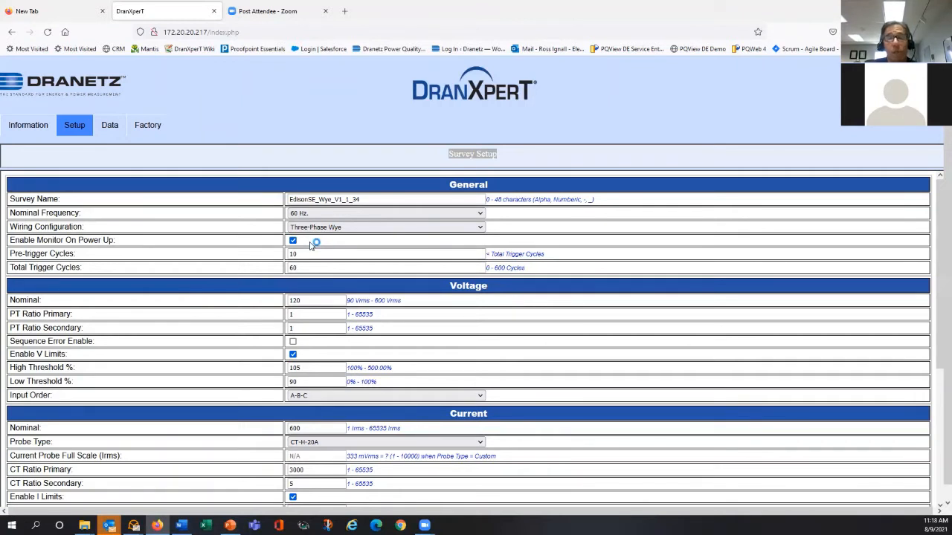
Turn the general setting for monitoring on power up off and back on
{"action": "left_click", "coordinate": [293, 242]}
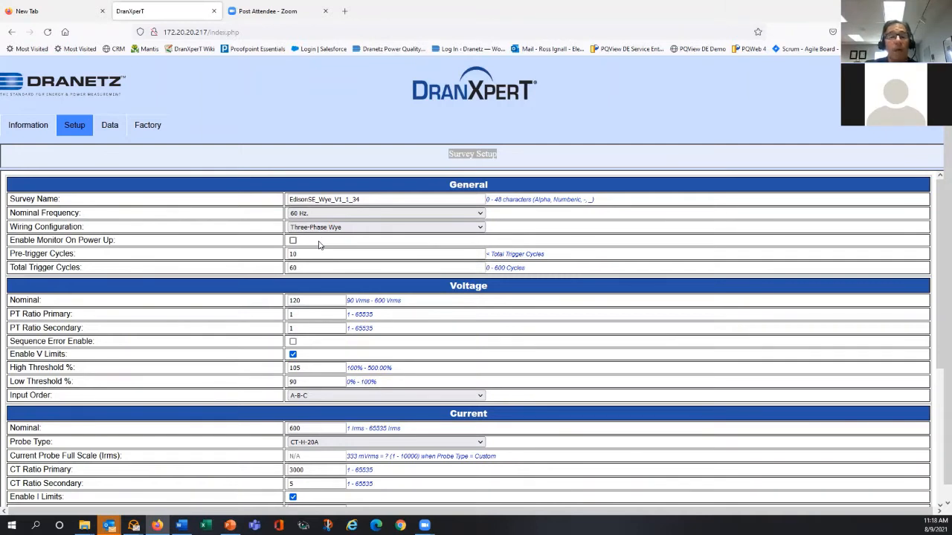
{"action": "left_click", "coordinate": [318, 245]}
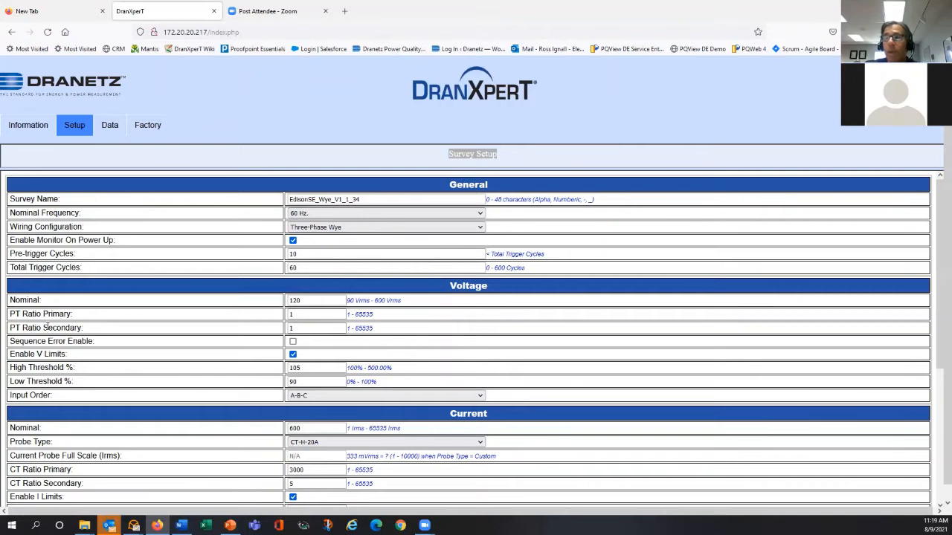
{"action": "left_click", "coordinate": [296, 261]}
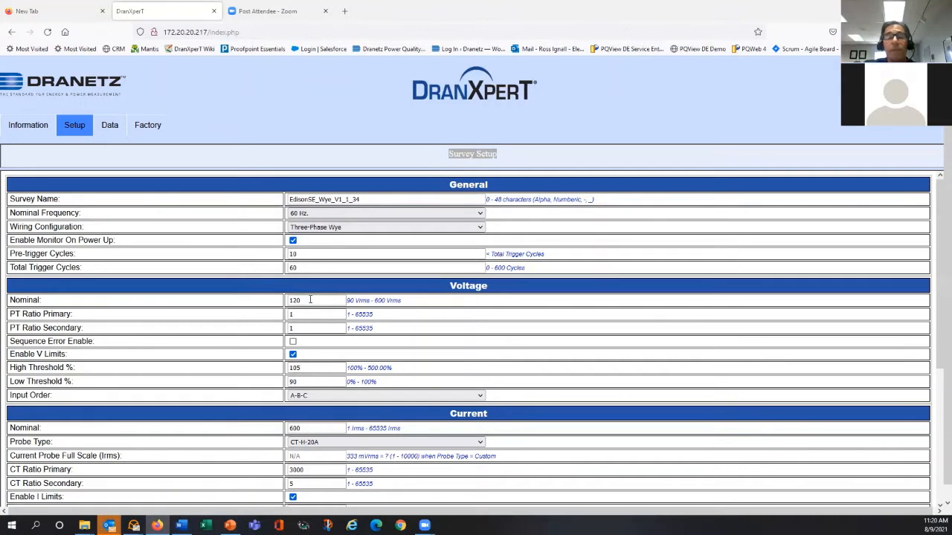
Review the voltage high and low threshold percentages and the PT primary and secondary ratios without changing them
{"action": "left_click", "coordinate": [292, 368]}
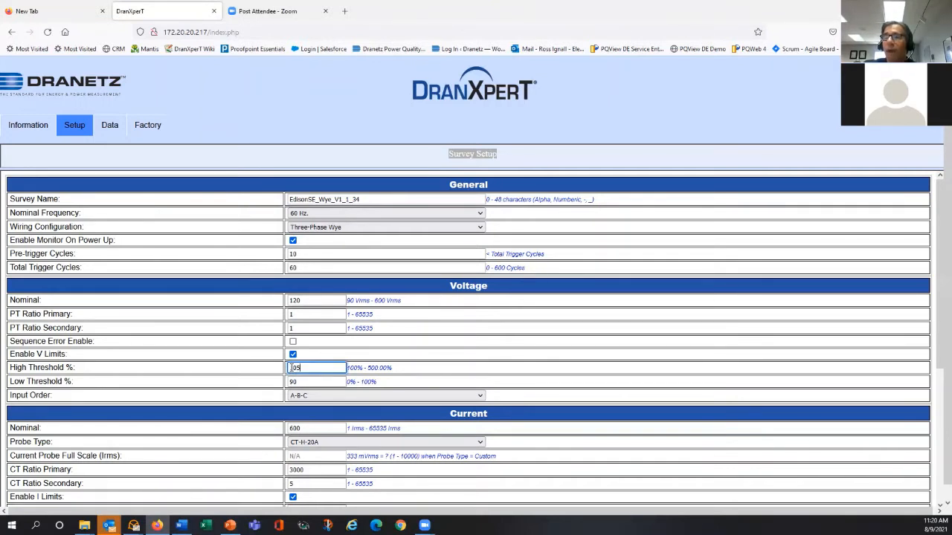
{"action": "double_click", "coordinate": [291, 367]}
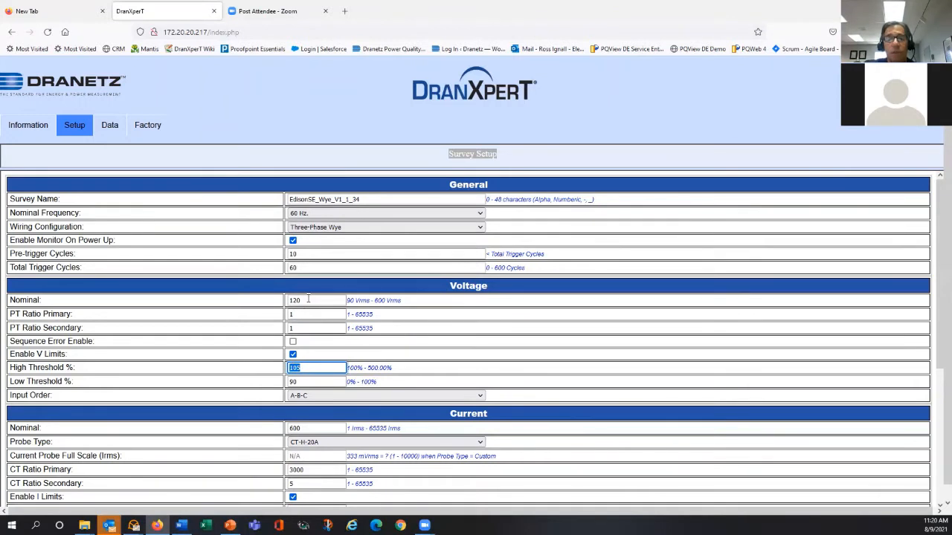
{"action": "double_click", "coordinate": [290, 381]}
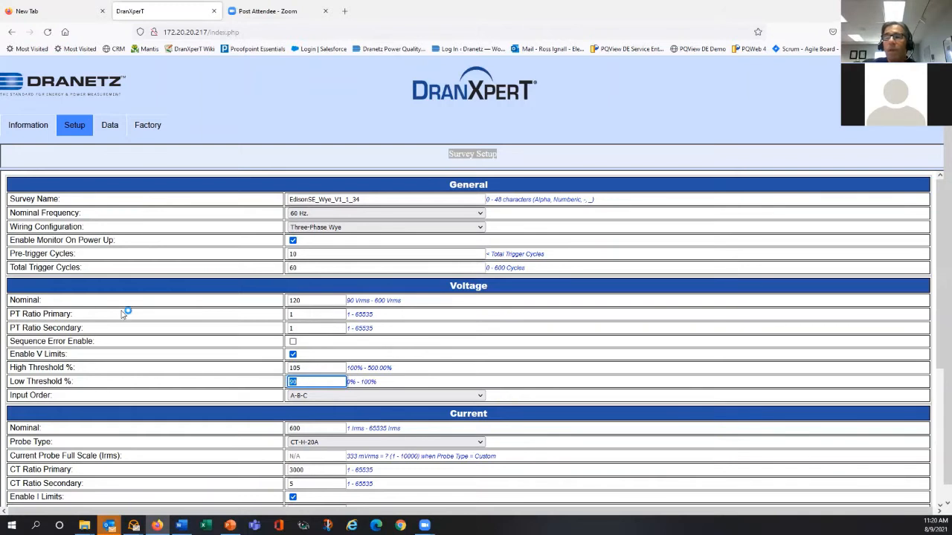
{"action": "left_click", "coordinate": [56, 316]}
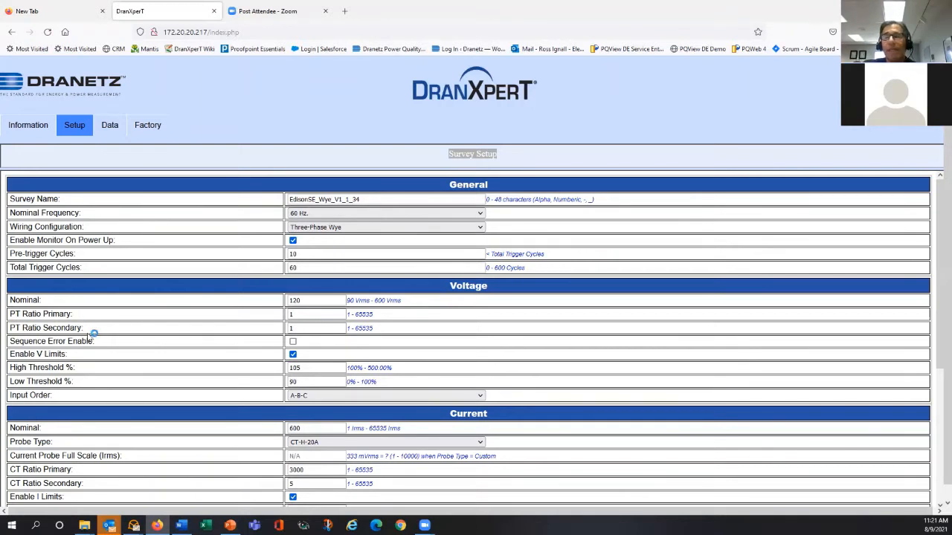
{"action": "left_click", "coordinate": [301, 330]}
{"action": "left_click", "coordinate": [305, 314]}
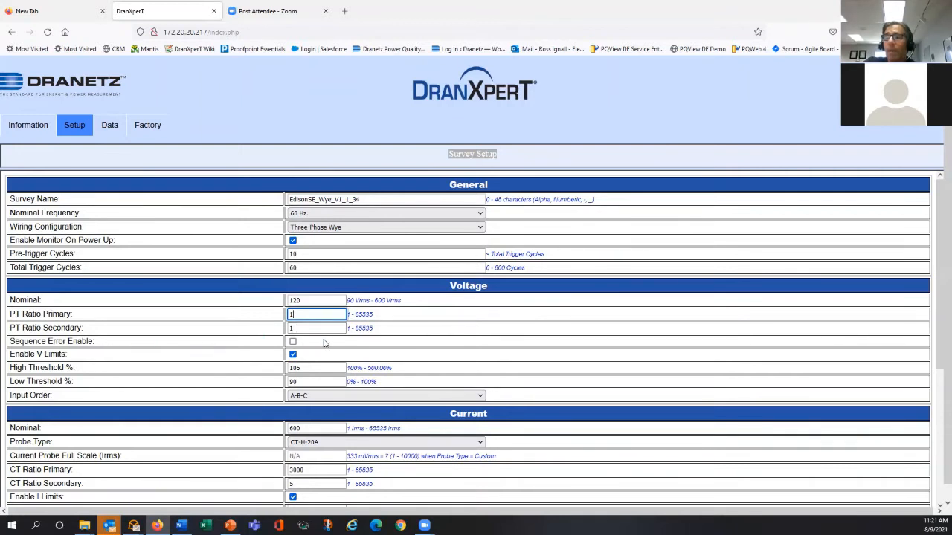
{"action": "left_click", "coordinate": [273, 343]}
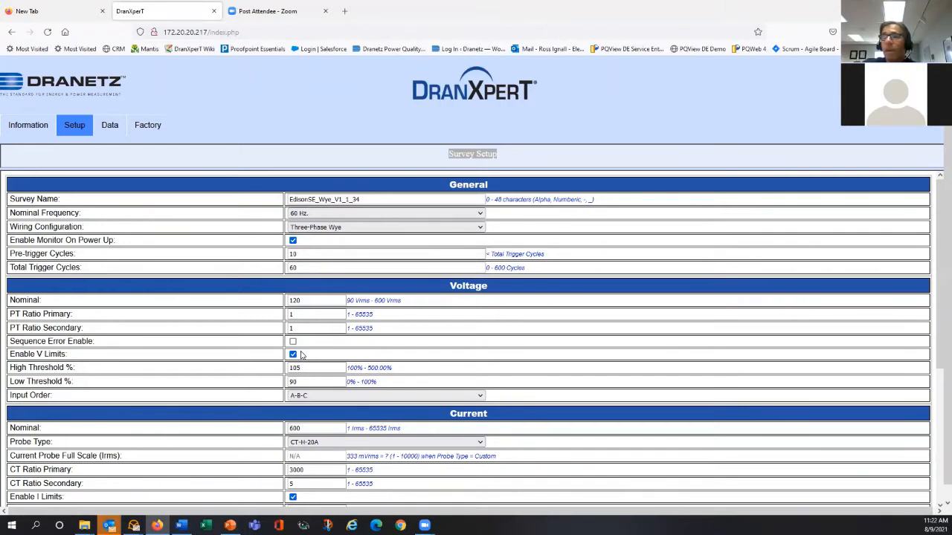
Check the available input order choices for the voltage channels without changing the selection
{"action": "scroll", "coordinate": [301, 356], "scroll_direction": "down", "scroll_amount": 3}
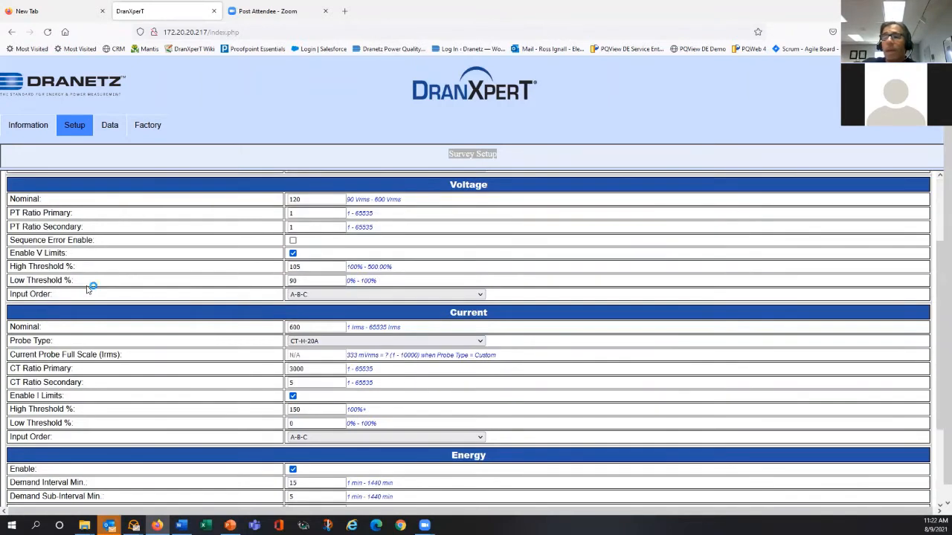
{"action": "left_click", "coordinate": [315, 296]}
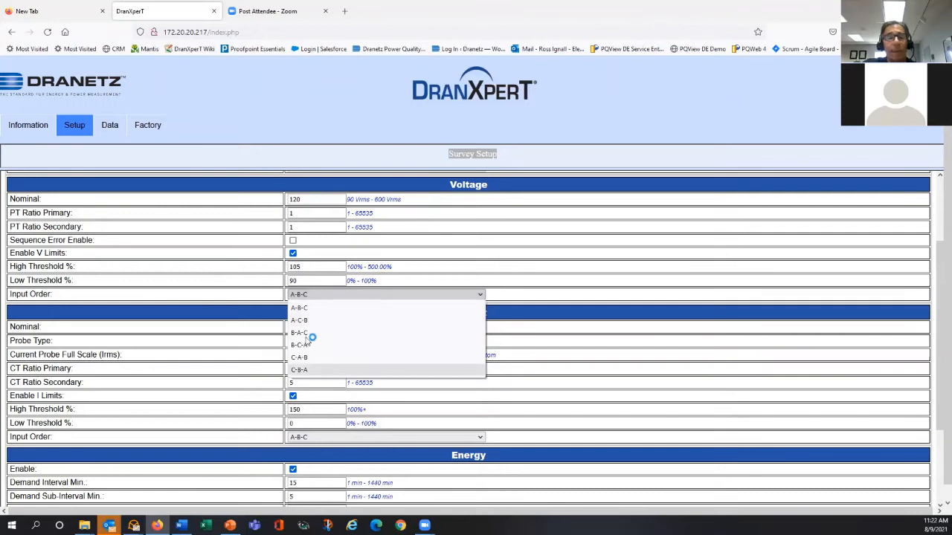
{"action": "left_click", "coordinate": [312, 295]}
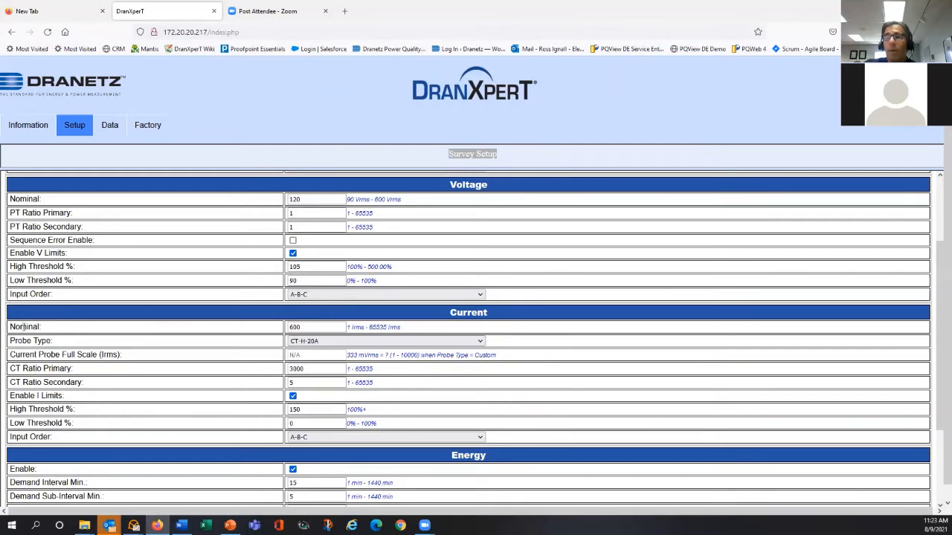
Review the nominal current together with the current high and low threshold percentages
{"action": "left_click", "coordinate": [310, 327]}
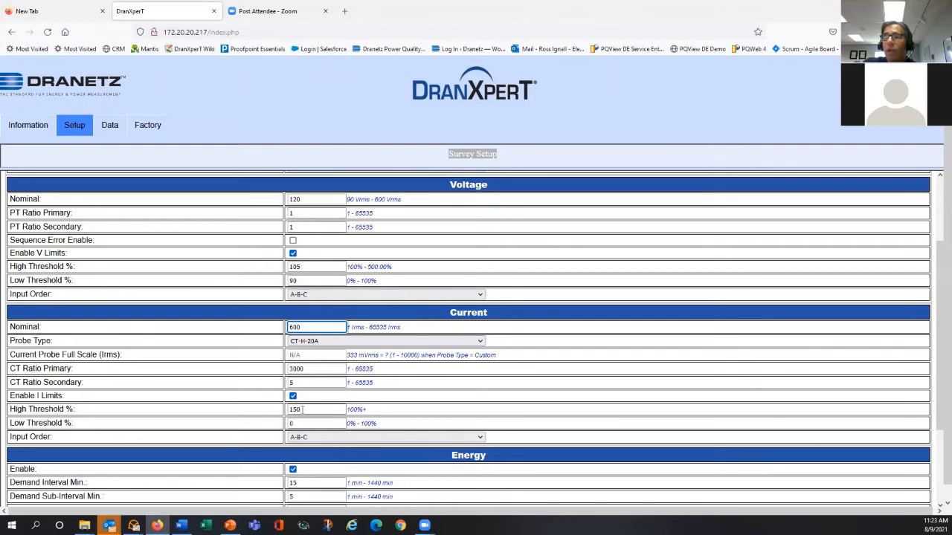
{"action": "left_click_drag", "start_coordinate": [301, 410], "coordinate": [287, 409]}
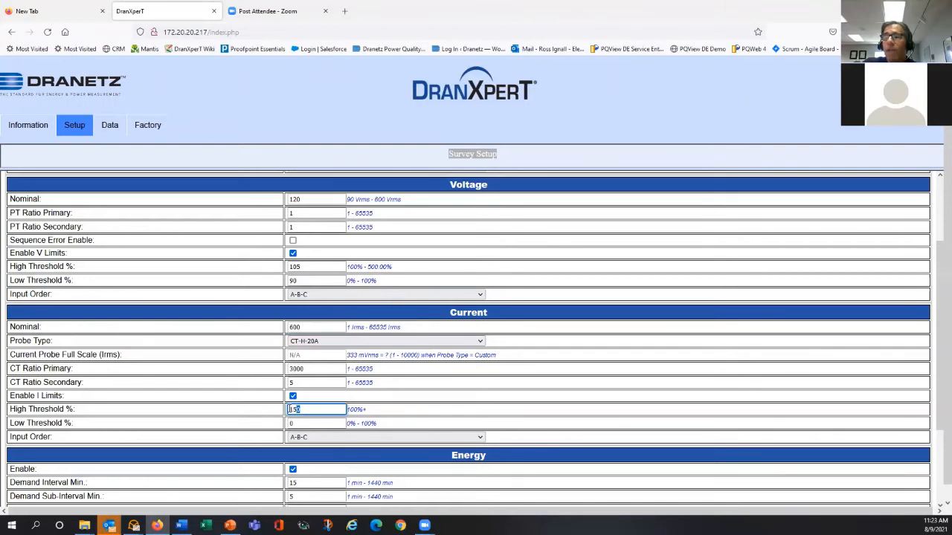
{"action": "left_click", "coordinate": [306, 327]}
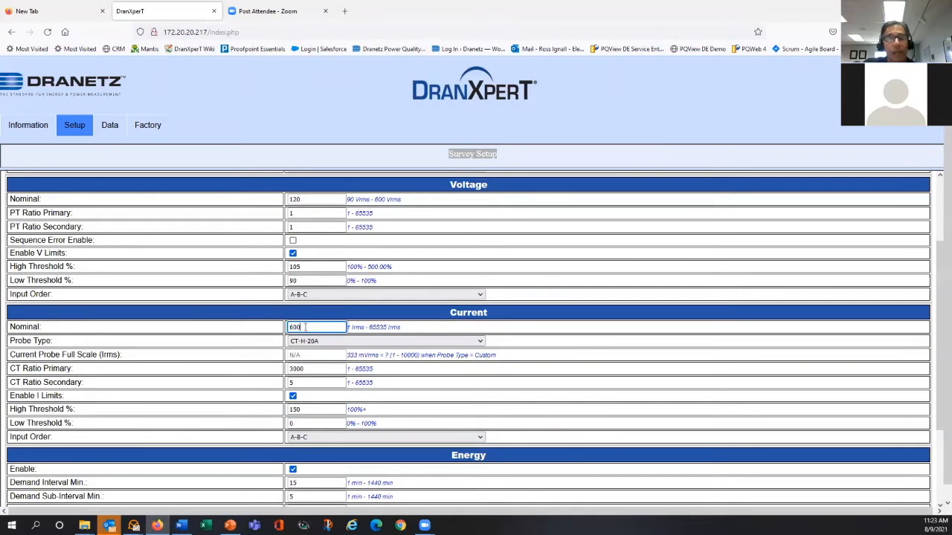
{"action": "left_click", "coordinate": [301, 421]}
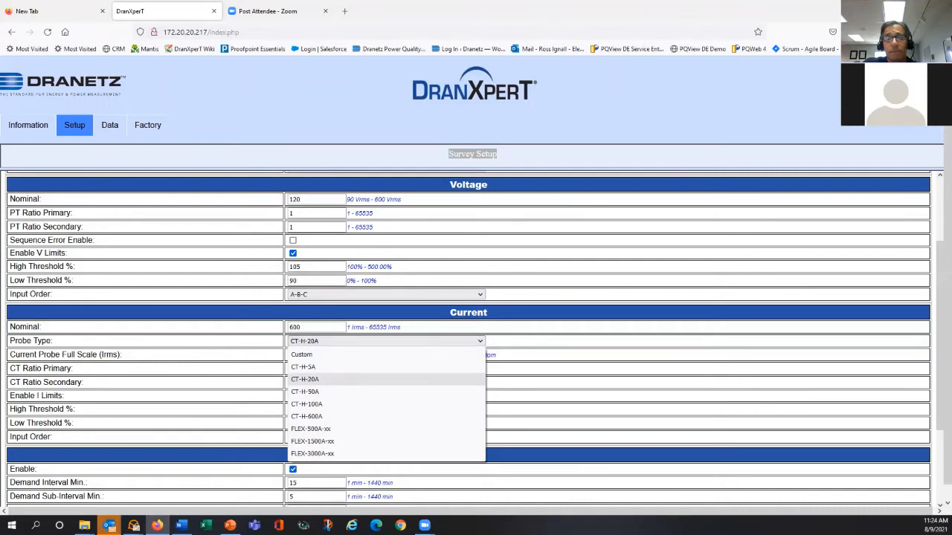
Set the current probe type to Custom
{"action": "left_click", "coordinate": [85, 526]}
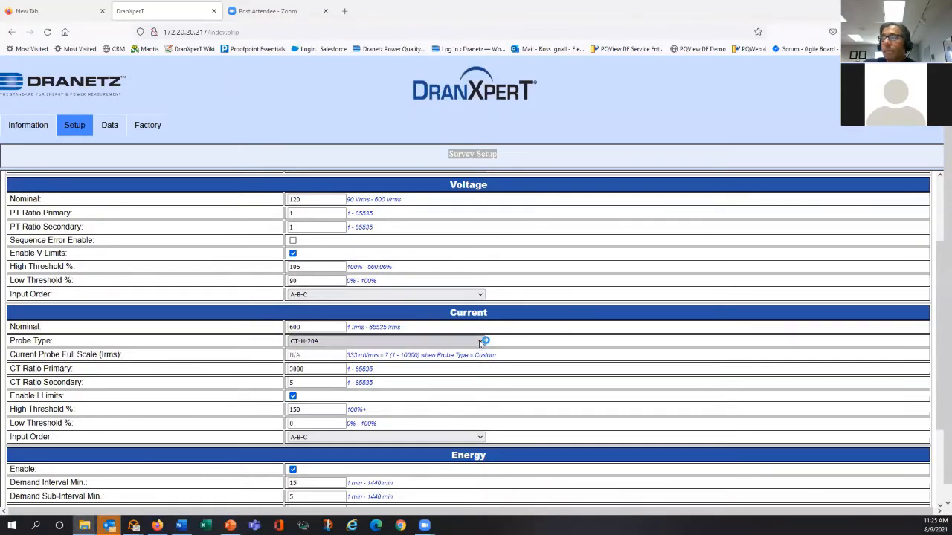
{"action": "left_click", "coordinate": [450, 343]}
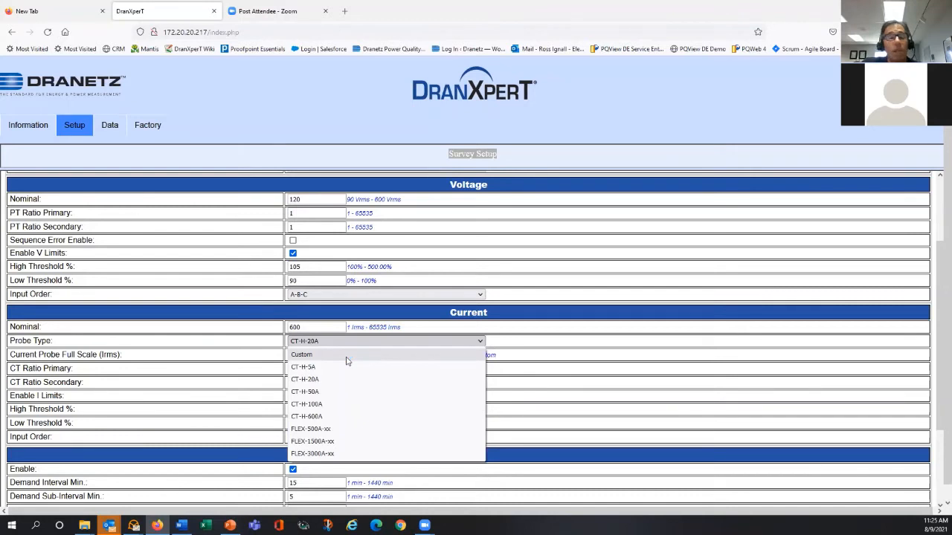
{"action": "left_click", "coordinate": [347, 357]}
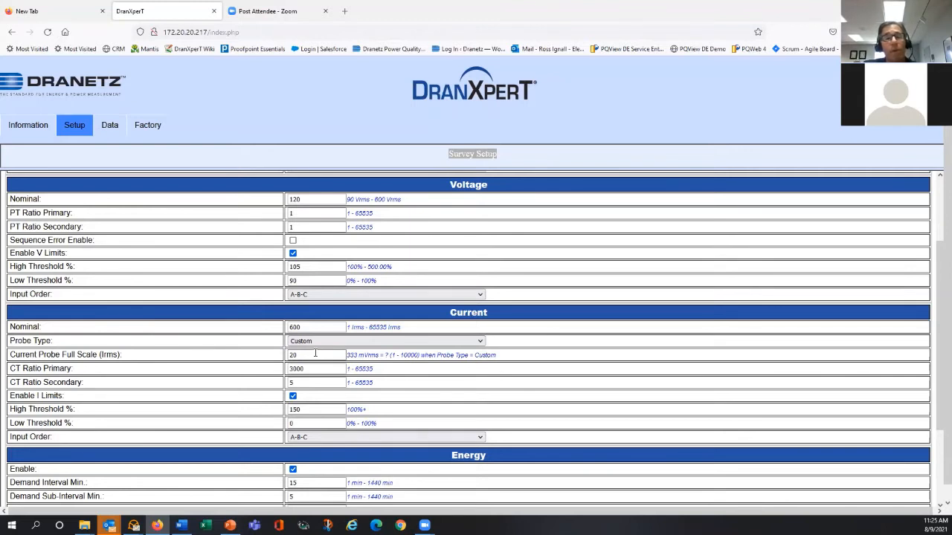
Examine the available current probe types and the CT primary and secondary ratios without changing them
{"action": "left_click", "coordinate": [429, 342]}
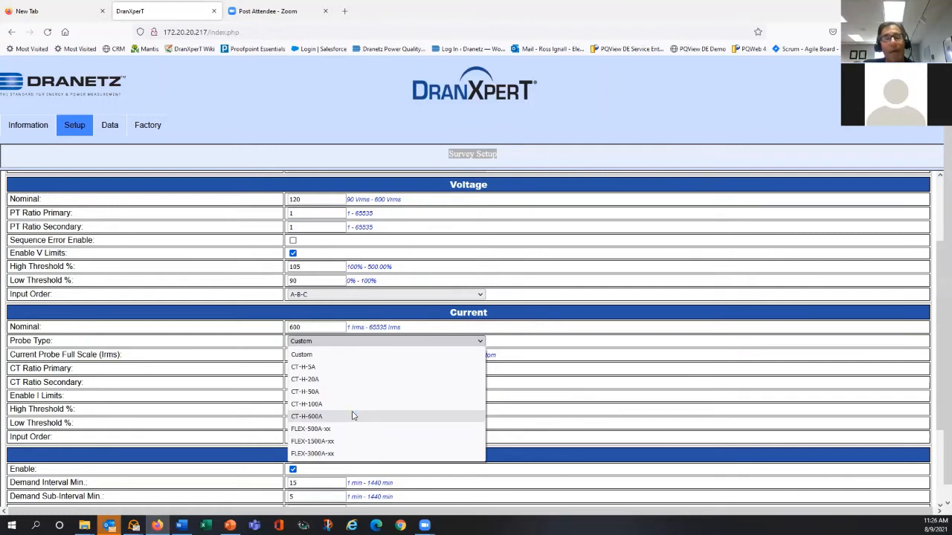
{"action": "left_click", "coordinate": [206, 346]}
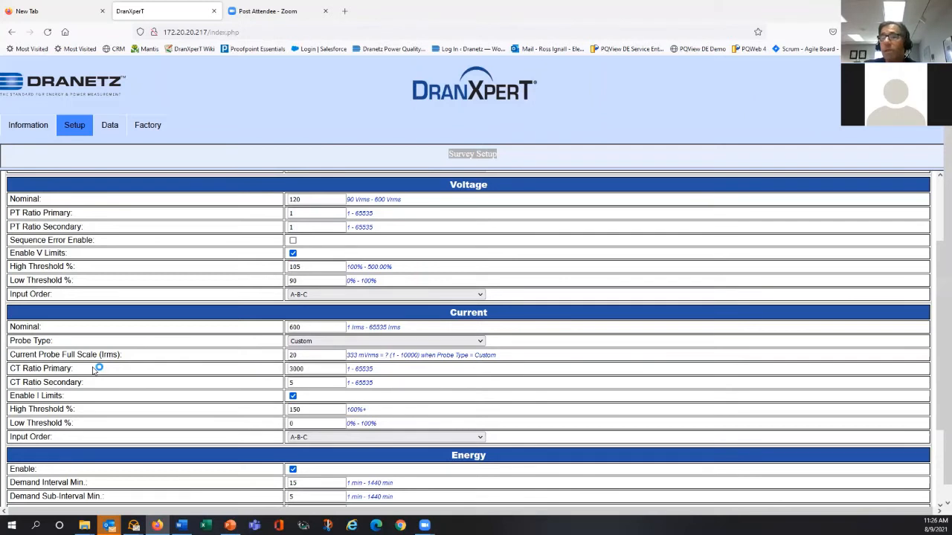
{"action": "left_click", "coordinate": [312, 369]}
{"action": "left_click", "coordinate": [307, 383]}
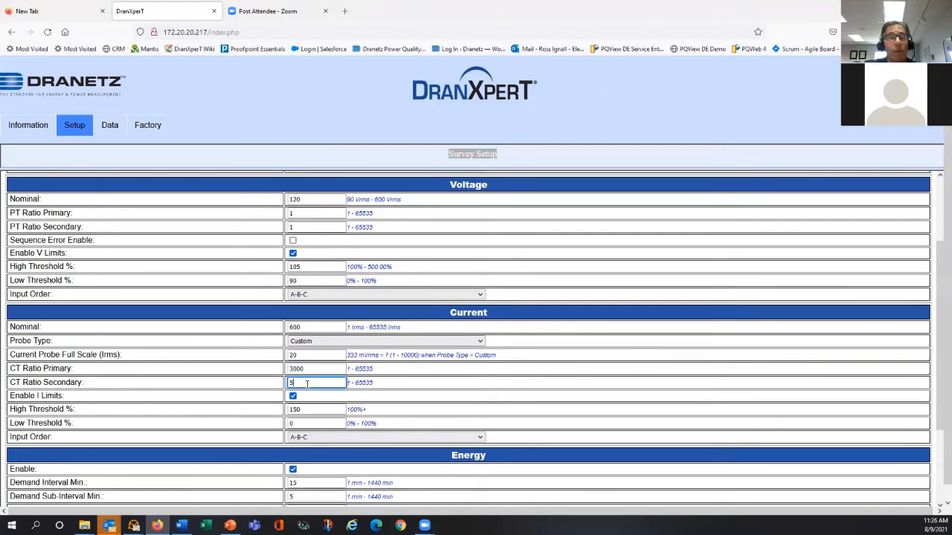
{"action": "left_click", "coordinate": [324, 341]}
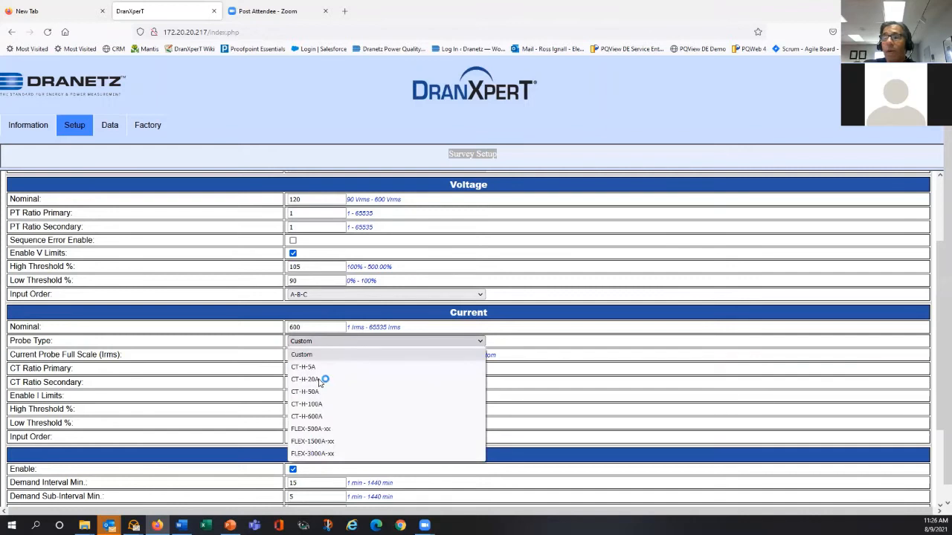
{"action": "left_click", "coordinate": [253, 367]}
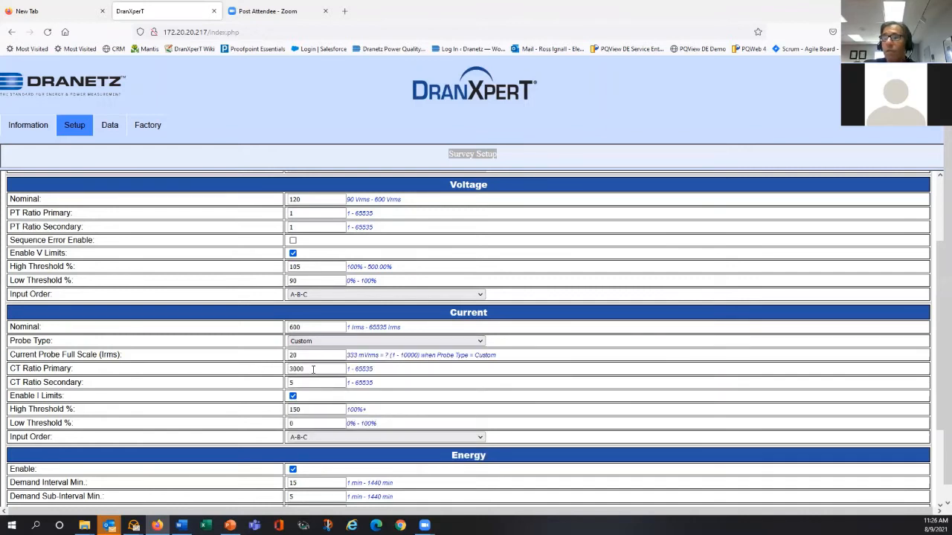
{"action": "left_click", "coordinate": [313, 369]}
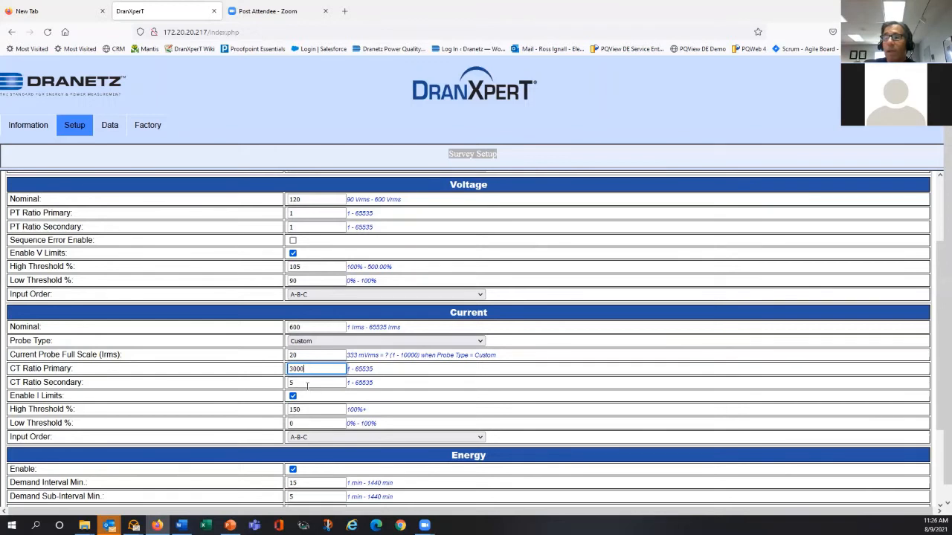
{"action": "left_click", "coordinate": [307, 384]}
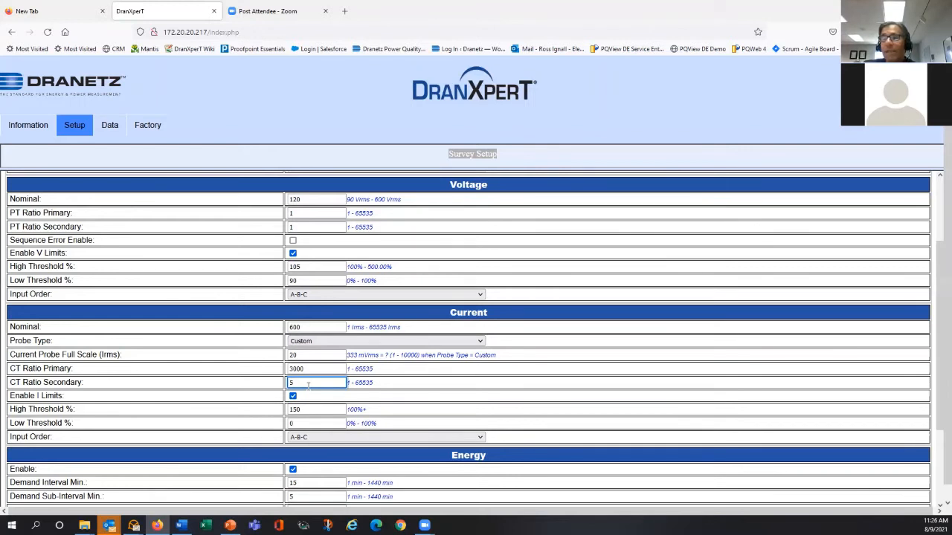
{"action": "left_click", "coordinate": [252, 414]}
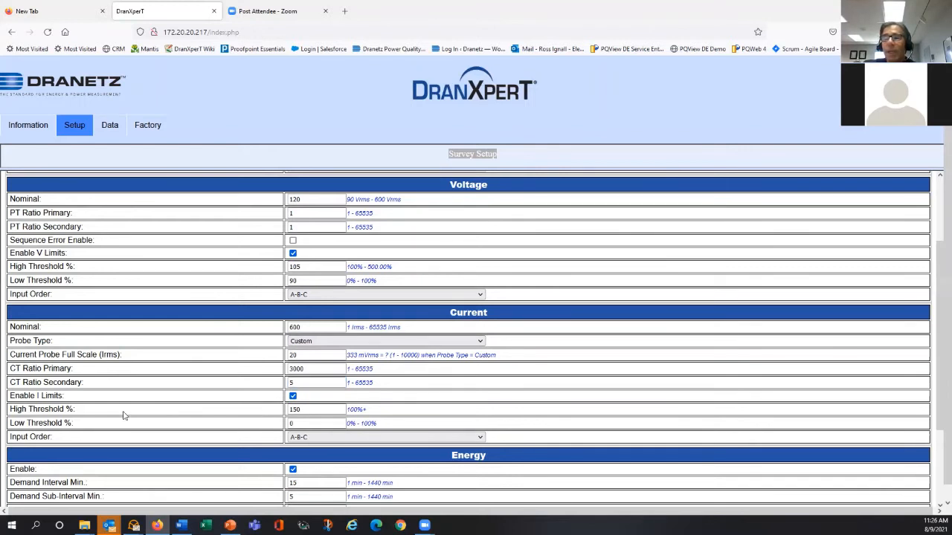
Review the high and low threshold percentages in the current settings and the trigger cycles in the general settings
{"action": "left_click", "coordinate": [310, 409]}
{"action": "left_click", "coordinate": [310, 409]}
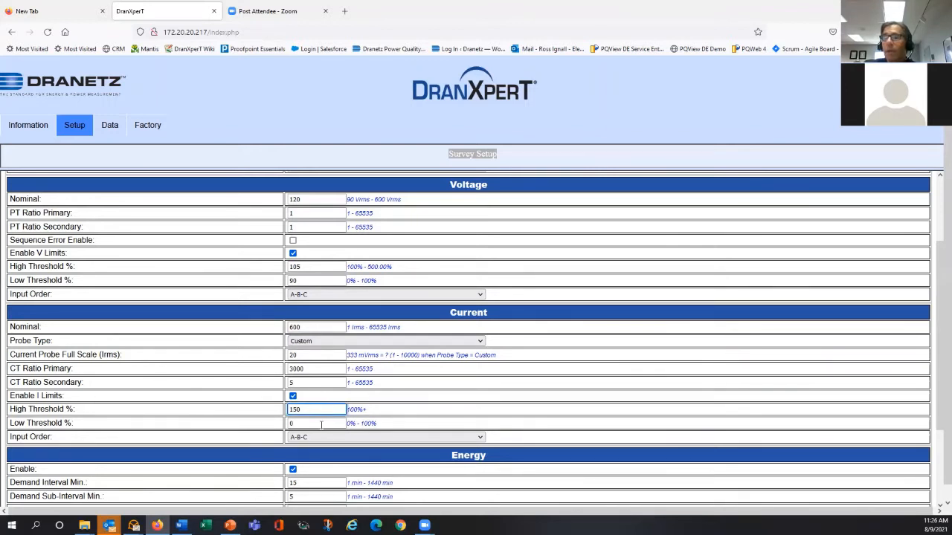
{"action": "left_click", "coordinate": [322, 424]}
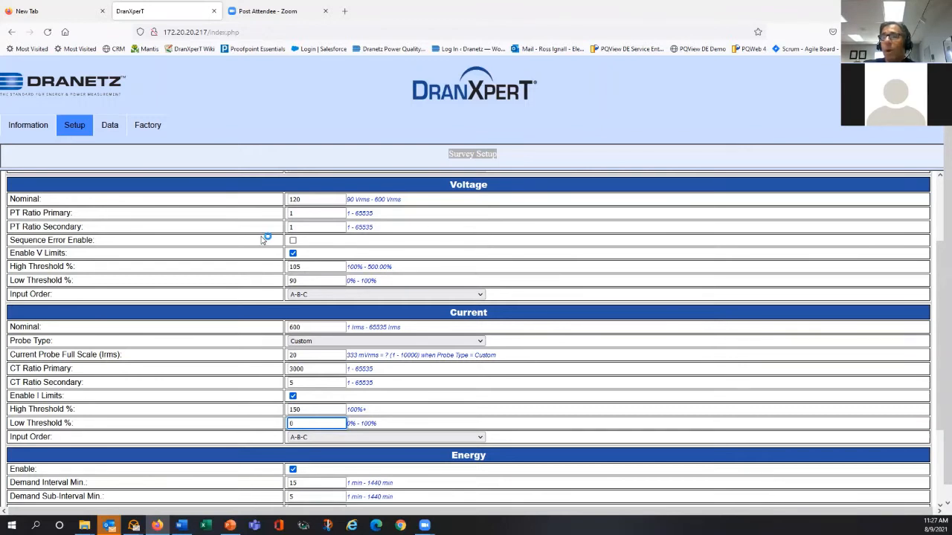
{"action": "scroll", "coordinate": [263, 240], "scroll_direction": "up", "scroll_amount": 2}
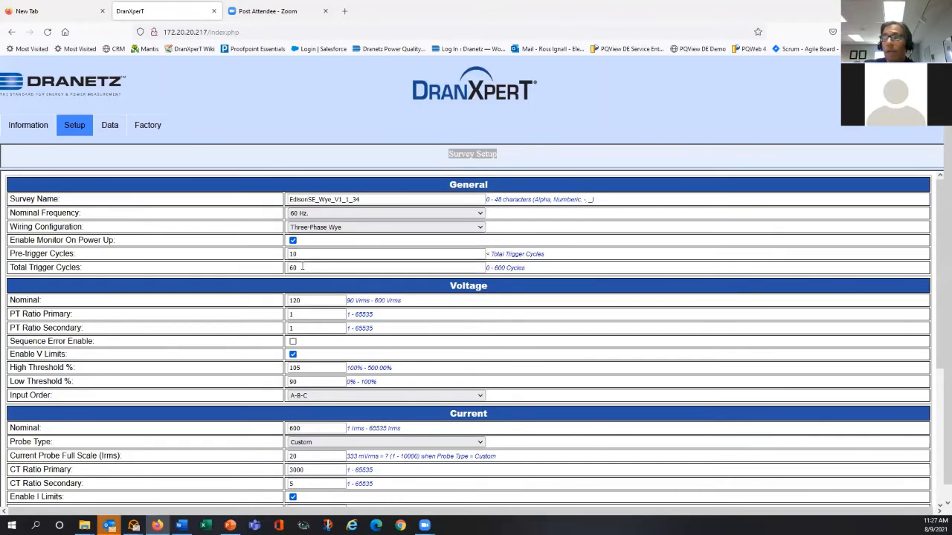
{"action": "scroll", "coordinate": [303, 266], "scroll_direction": "down", "scroll_amount": 4}
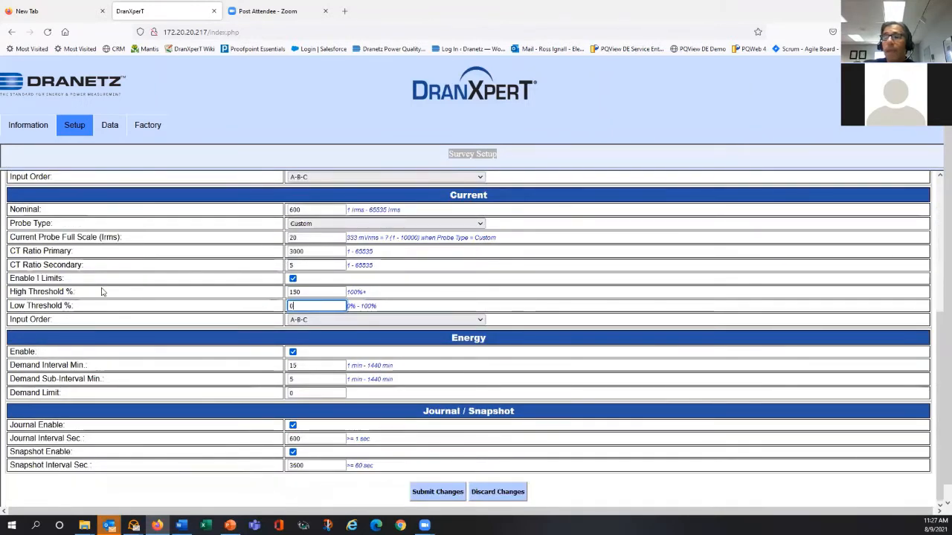
Check the input order choices for the current channels and compare them with the voltage input order
{"action": "left_click", "coordinate": [311, 320]}
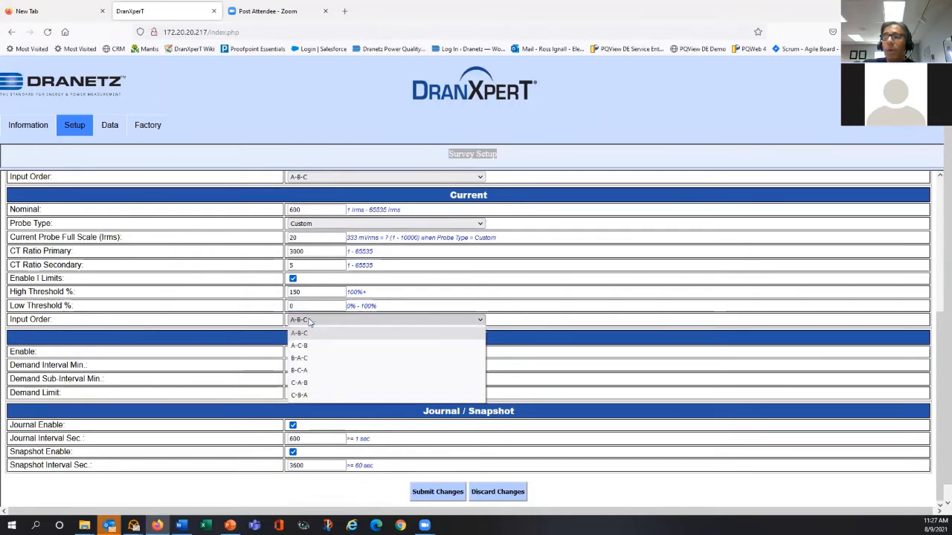
{"action": "left_click", "coordinate": [311, 320]}
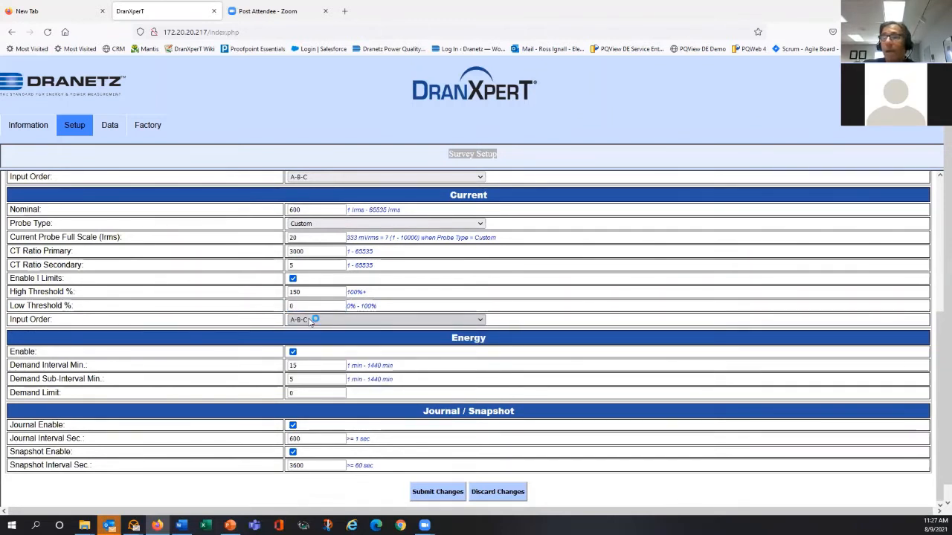
{"action": "scroll", "coordinate": [310, 320], "scroll_direction": "up", "scroll_amount": 1}
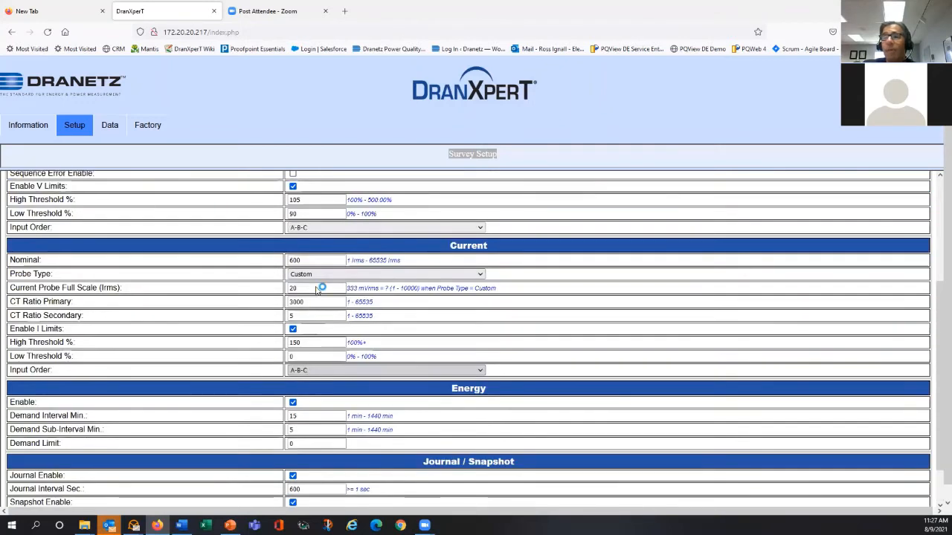
{"action": "scroll", "coordinate": [320, 286], "scroll_direction": "up", "scroll_amount": 1}
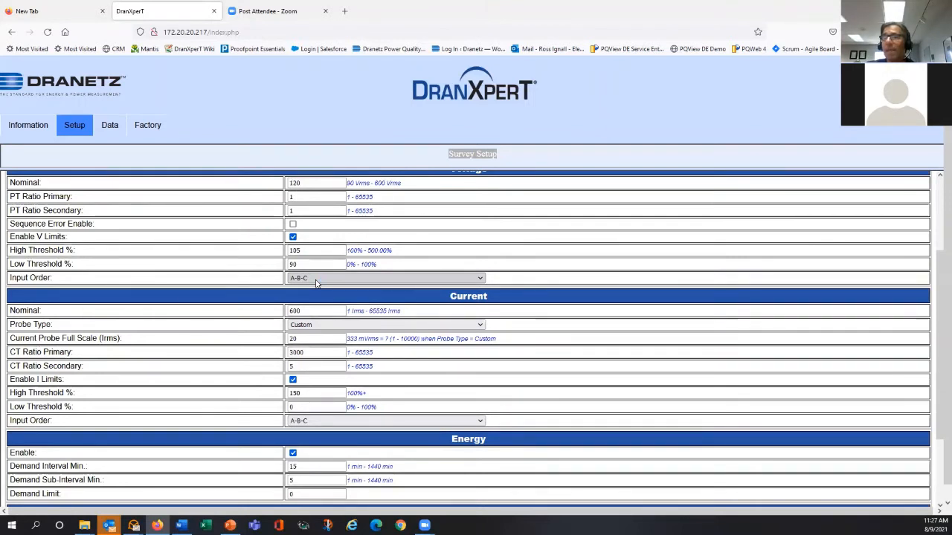
Review the energy demand interval, sub-interval and demand limit settings, and locate the Journal / Snapshot section of the survey setup
{"action": "scroll", "coordinate": [316, 282], "scroll_direction": "down", "scroll_amount": 2}
{"action": "scroll", "coordinate": [181, 350], "scroll_direction": "down", "scroll_amount": 1}
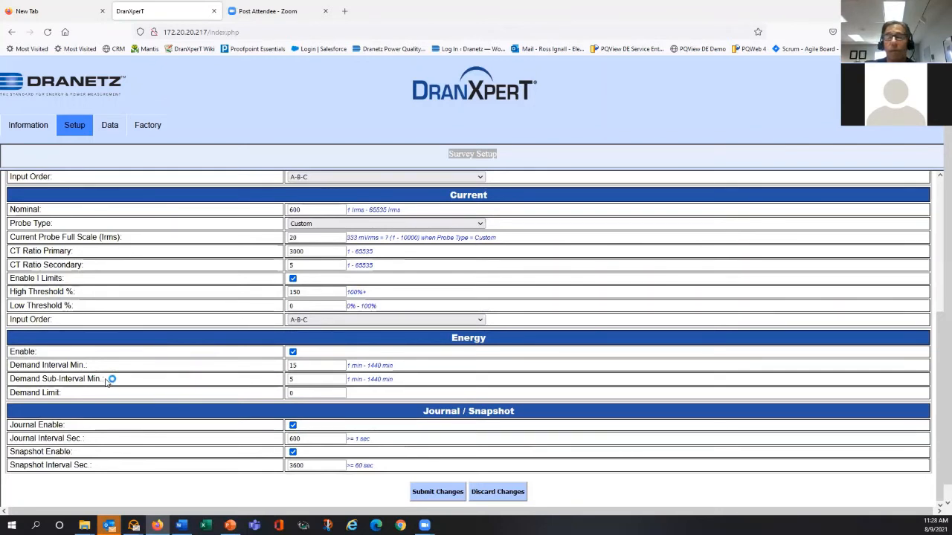
{"action": "double_click", "coordinate": [324, 394]}
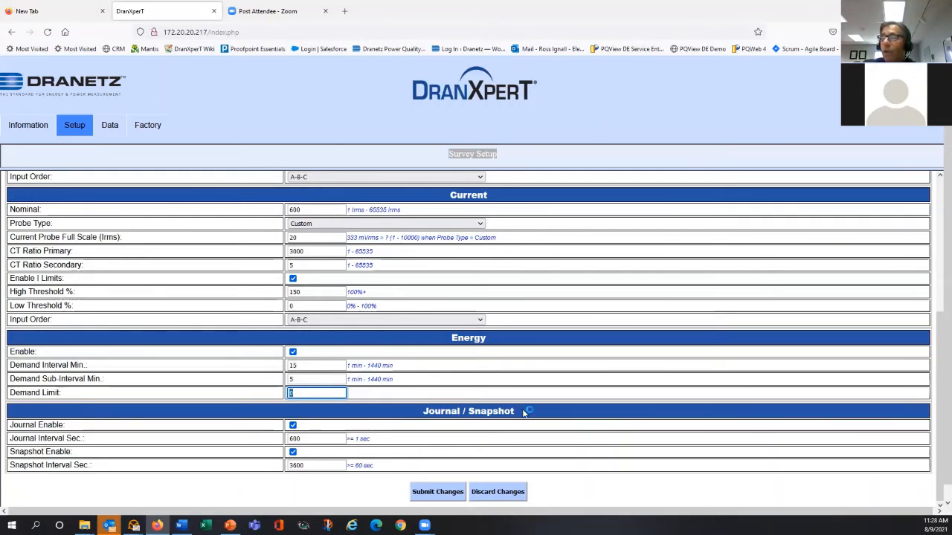
{"action": "left_click_drag", "start_coordinate": [522, 413], "coordinate": [505, 411]}
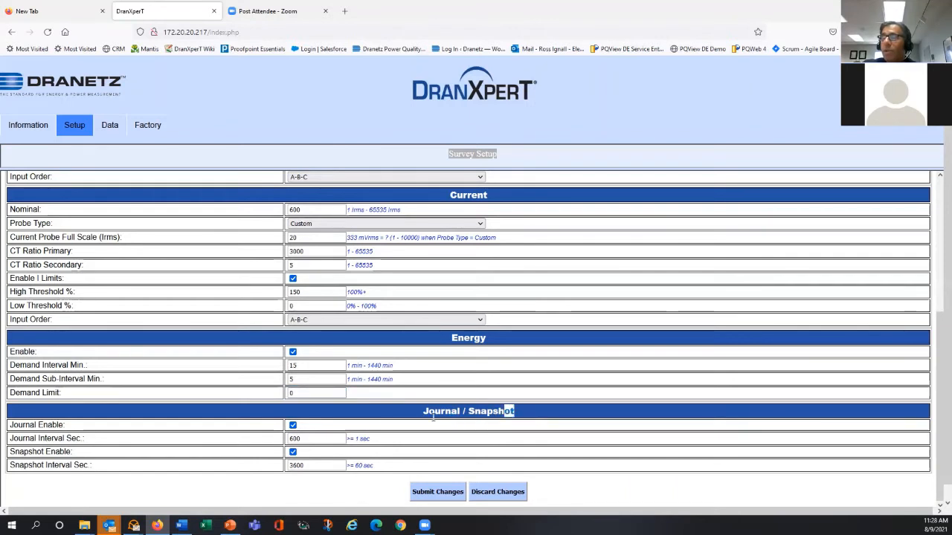
{"action": "left_click_drag", "start_coordinate": [434, 416], "coordinate": [423, 415]}
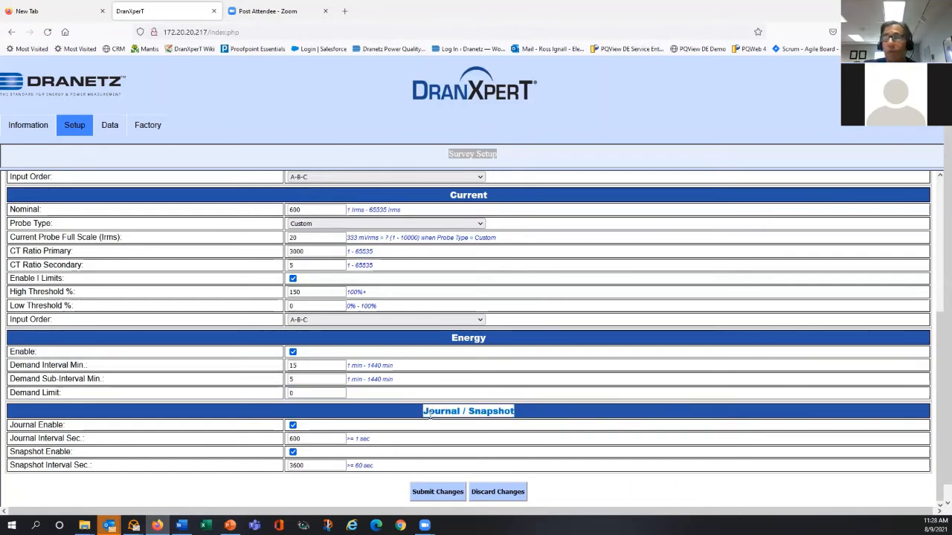
{"action": "left_click", "coordinate": [431, 414]}
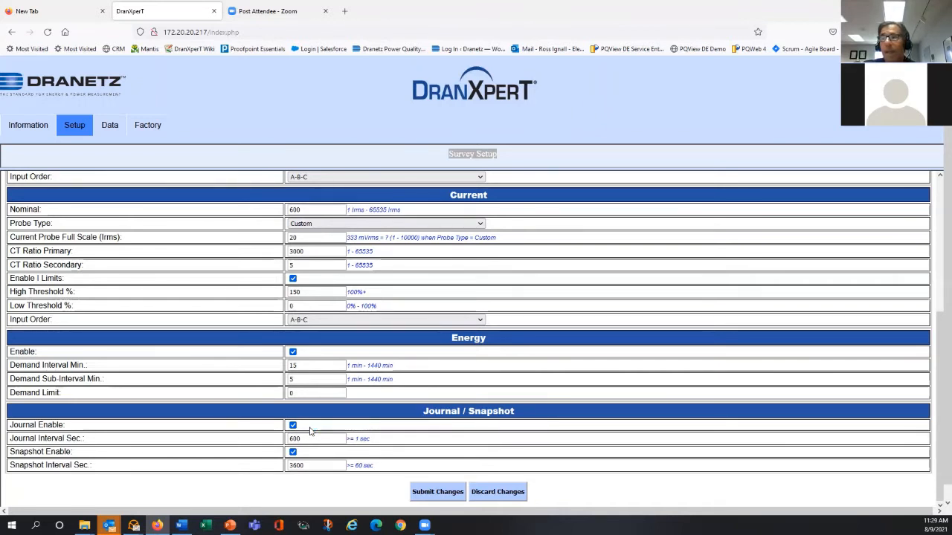
Disable and re-enable the journal and snapshot options, and inspect the interval setting of each
{"action": "scroll", "coordinate": [327, 379], "scroll_direction": "up", "scroll_amount": 5}
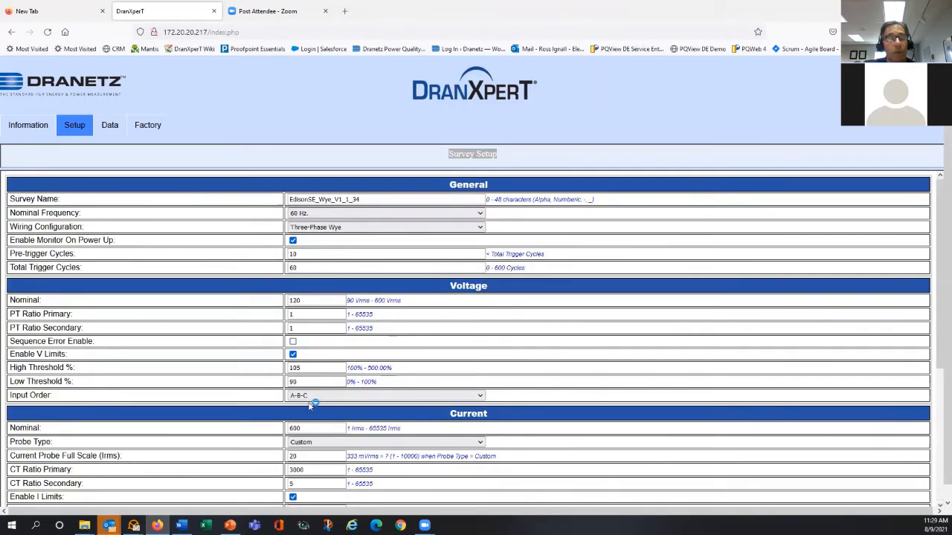
{"action": "scroll", "coordinate": [317, 431], "scroll_direction": "down", "scroll_amount": 2}
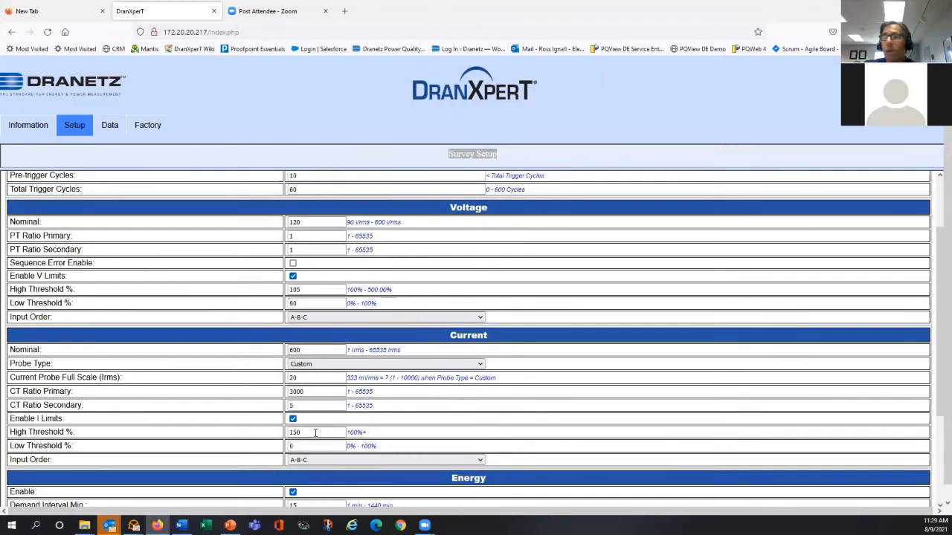
{"action": "scroll", "coordinate": [315, 433], "scroll_direction": "down", "scroll_amount": 4}
{"action": "left_click", "coordinate": [292, 424]}
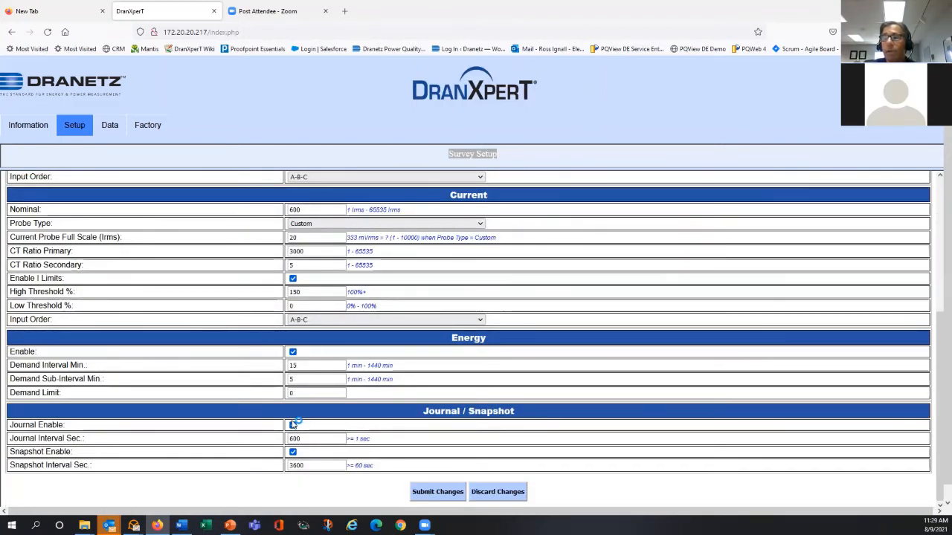
{"action": "left_click", "coordinate": [292, 426]}
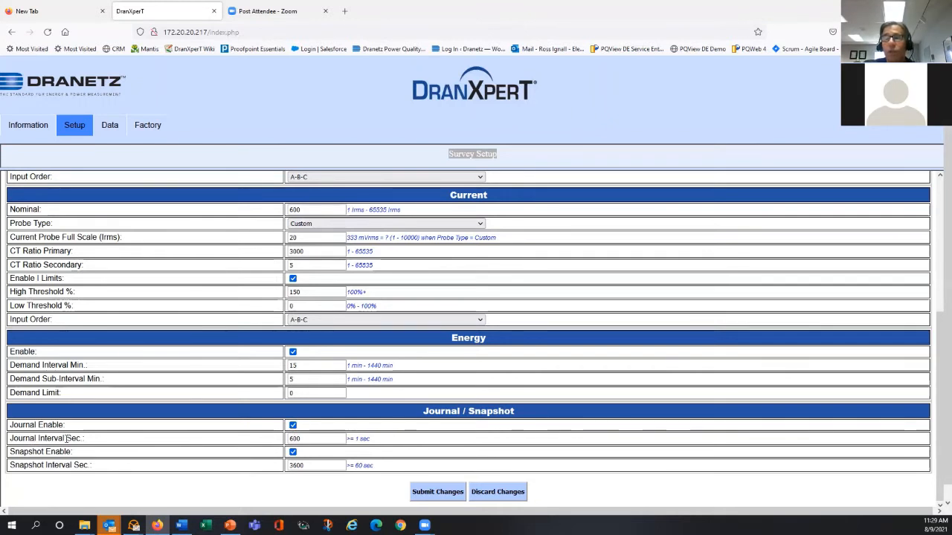
{"action": "double_click", "coordinate": [290, 439]}
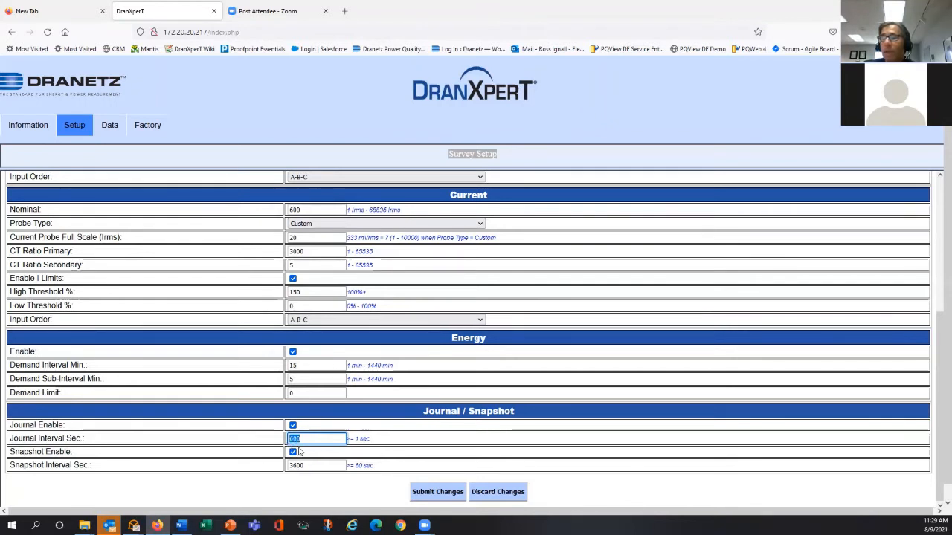
{"action": "left_click", "coordinate": [293, 452]}
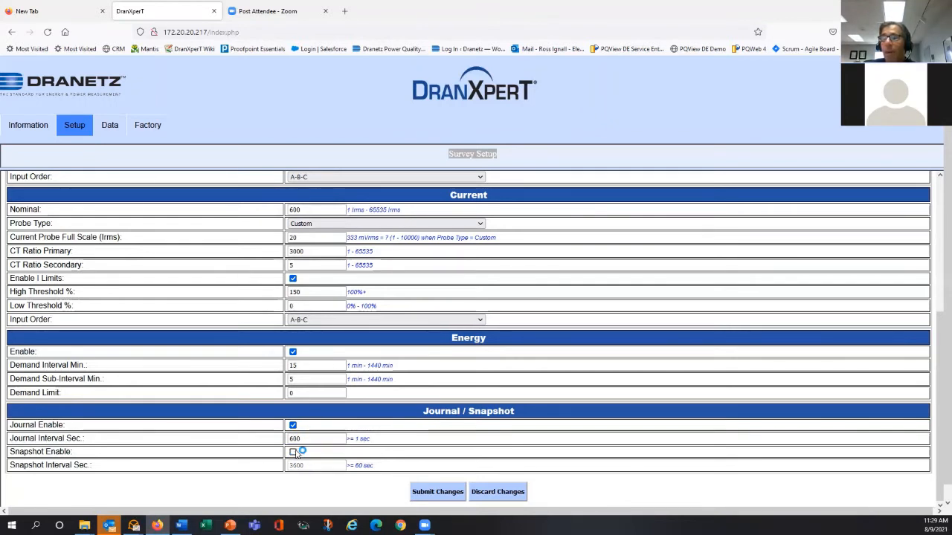
{"action": "left_click", "coordinate": [293, 452]}
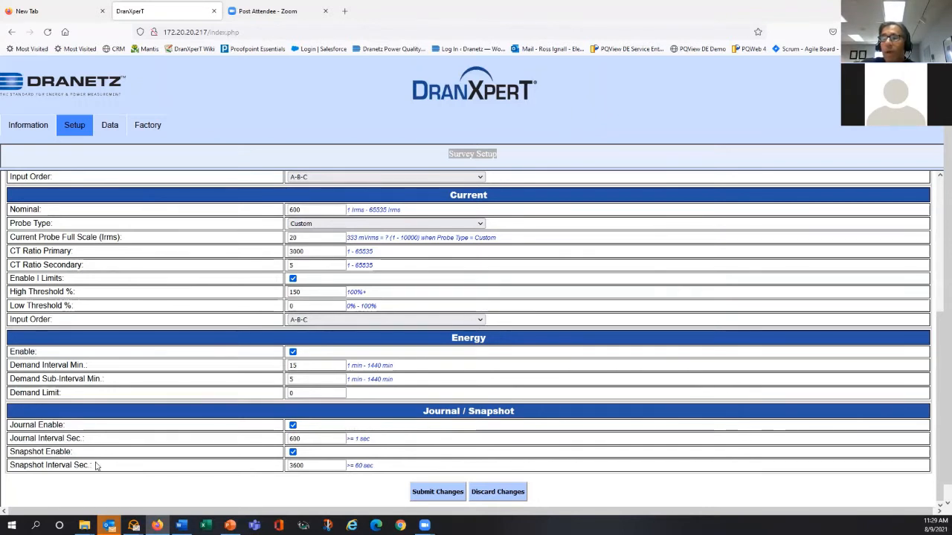
{"action": "left_click", "coordinate": [315, 467]}
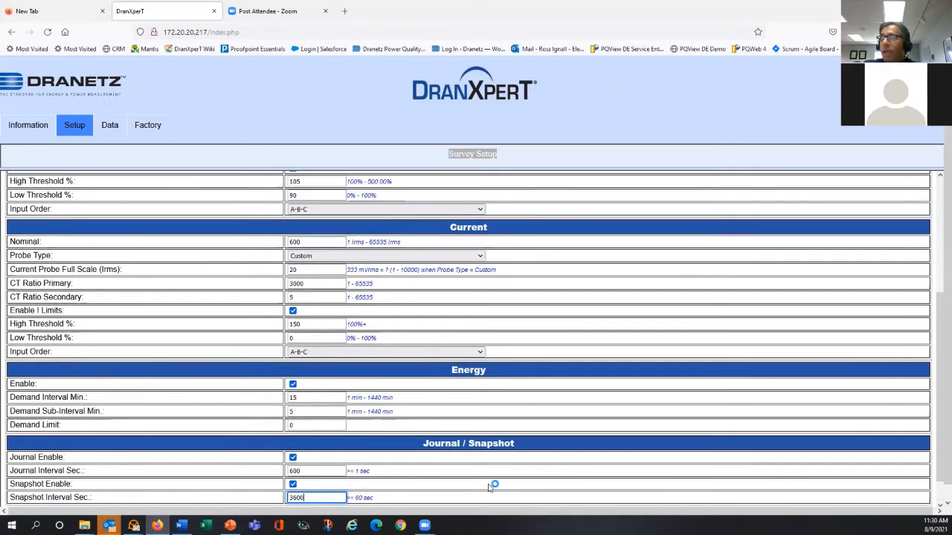
Submit the survey setup changes
{"action": "scroll", "coordinate": [489, 487], "scroll_direction": "down", "scroll_amount": 1}
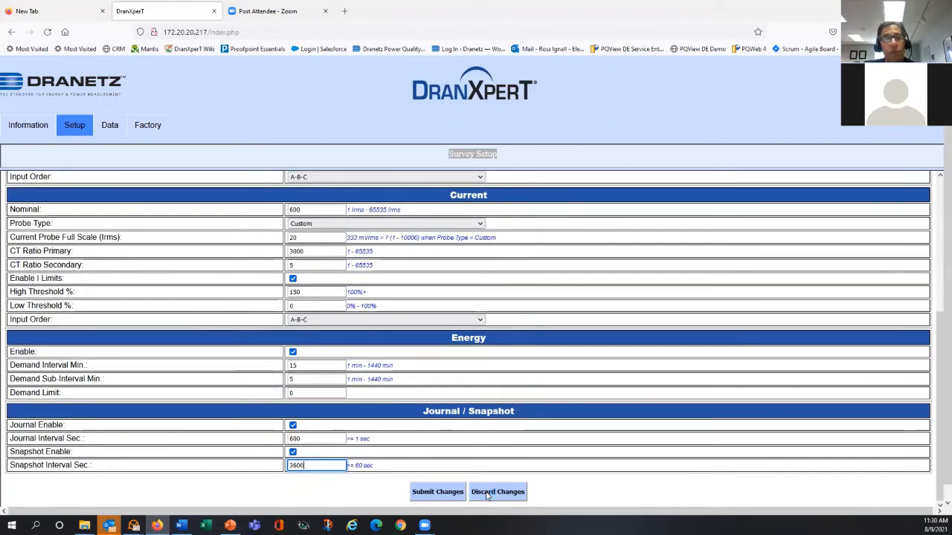
{"action": "left_click", "coordinate": [430, 493]}
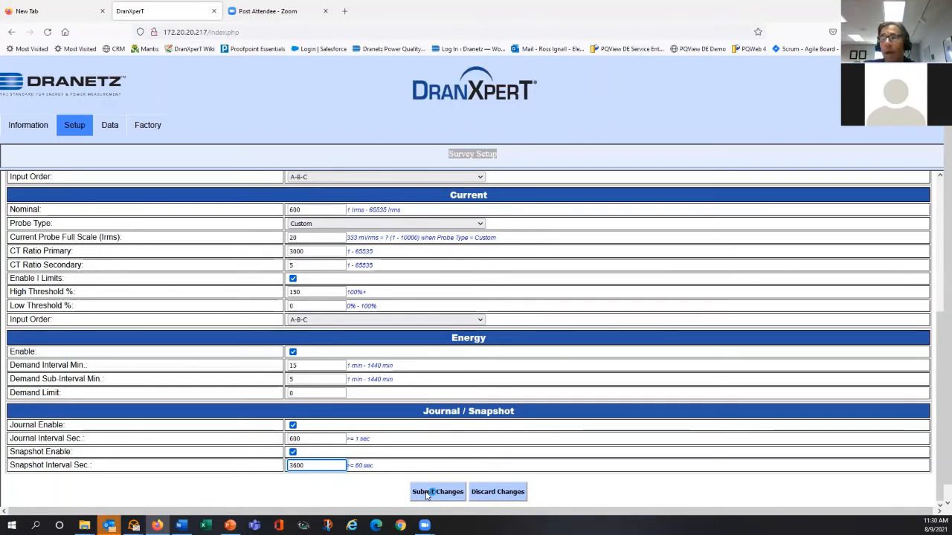
{"action": "left_click", "coordinate": [430, 493]}
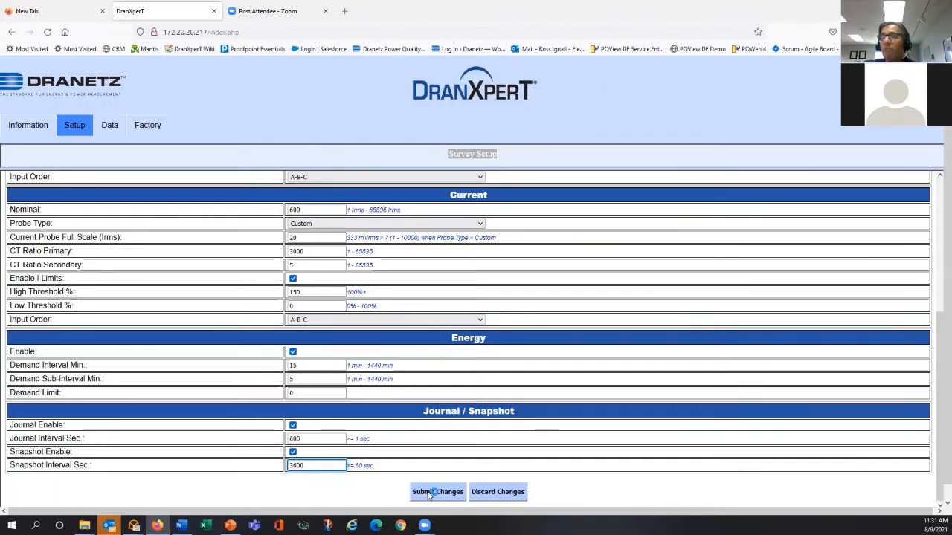
{"action": "left_click", "coordinate": [327, 283]}
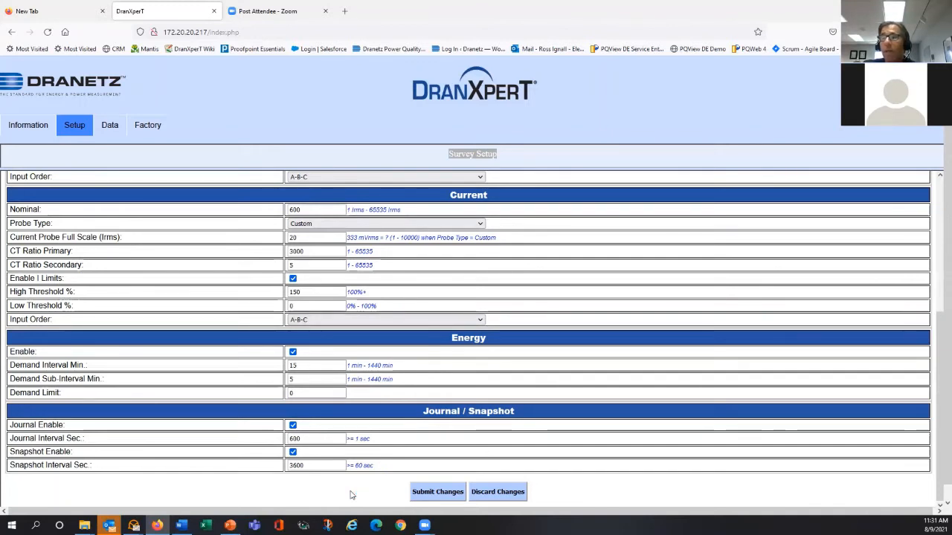
Return to the start of the survey setup and open the instrument setup page
{"action": "scroll", "coordinate": [355, 493], "scroll_direction": "up", "scroll_amount": 5}
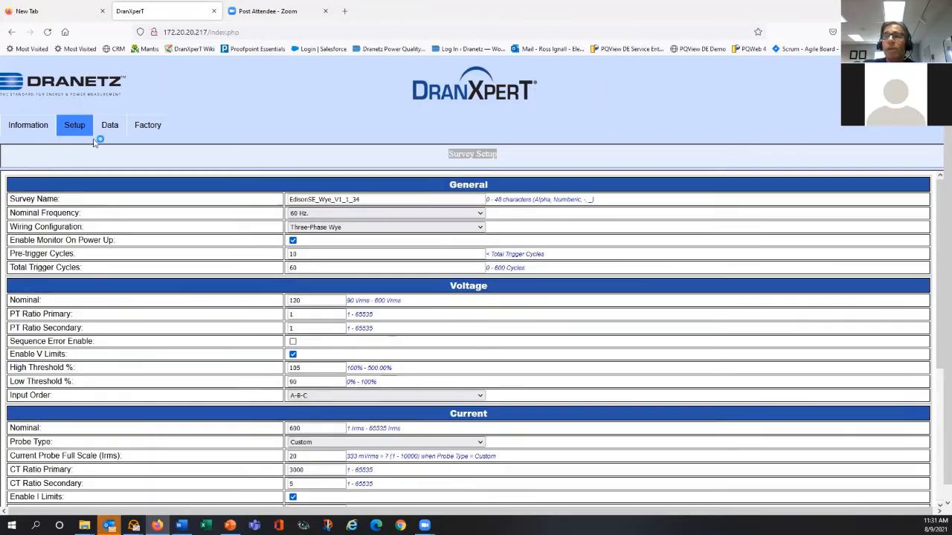
{"action": "left_click", "coordinate": [80, 128]}
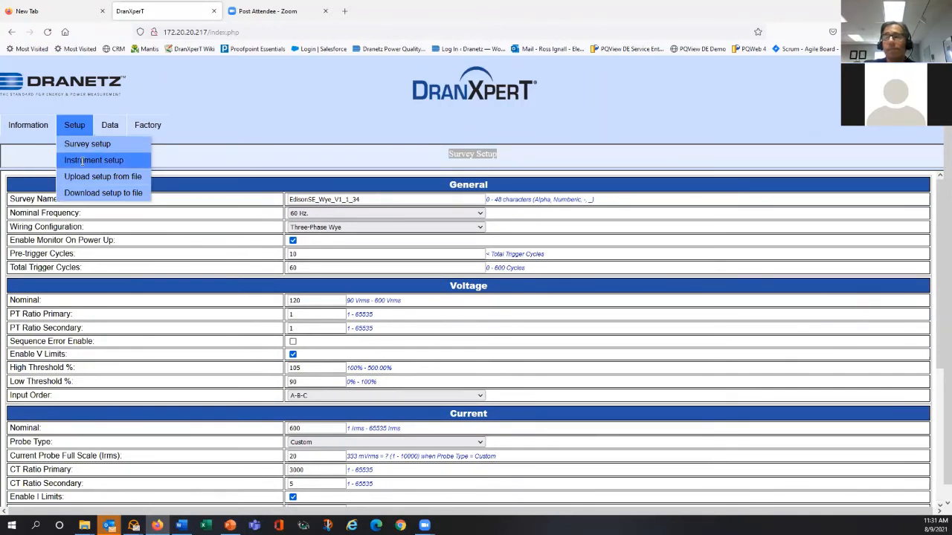
{"action": "left_click", "coordinate": [82, 162]}
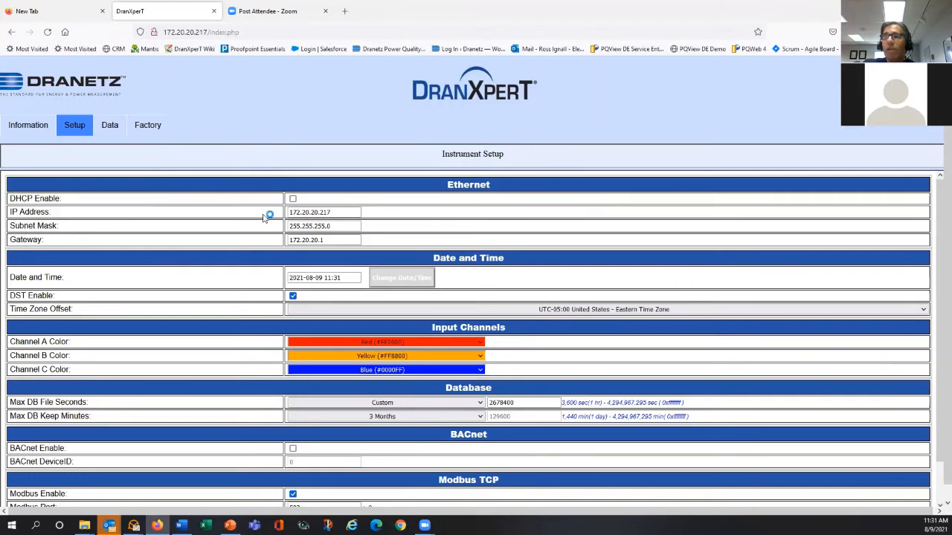
Examine the instrument's Ethernet IP address and compare it with the address used in the browser
{"action": "left_click", "coordinate": [336, 212]}
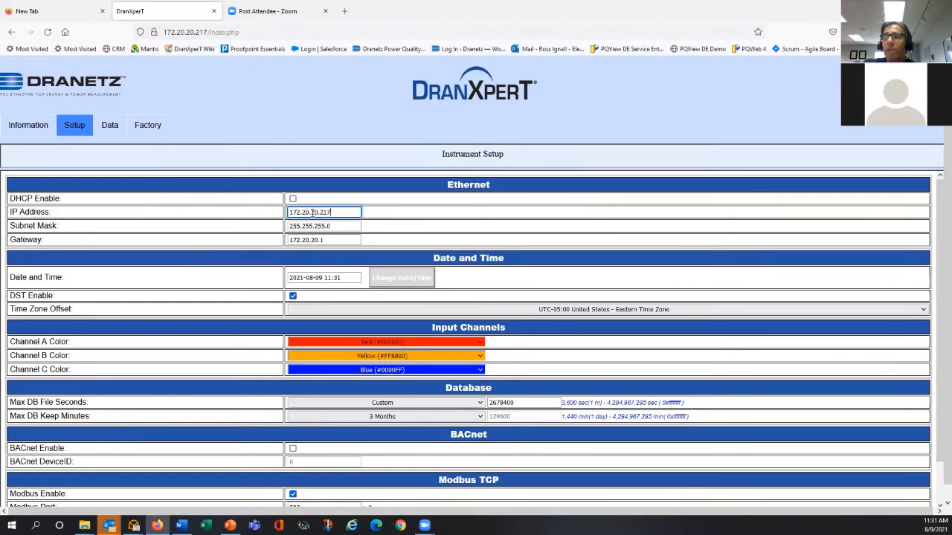
{"action": "left_click", "coordinate": [297, 212], "text": "shift"}
{"action": "left_click", "coordinate": [288, 213], "text": "shift"}
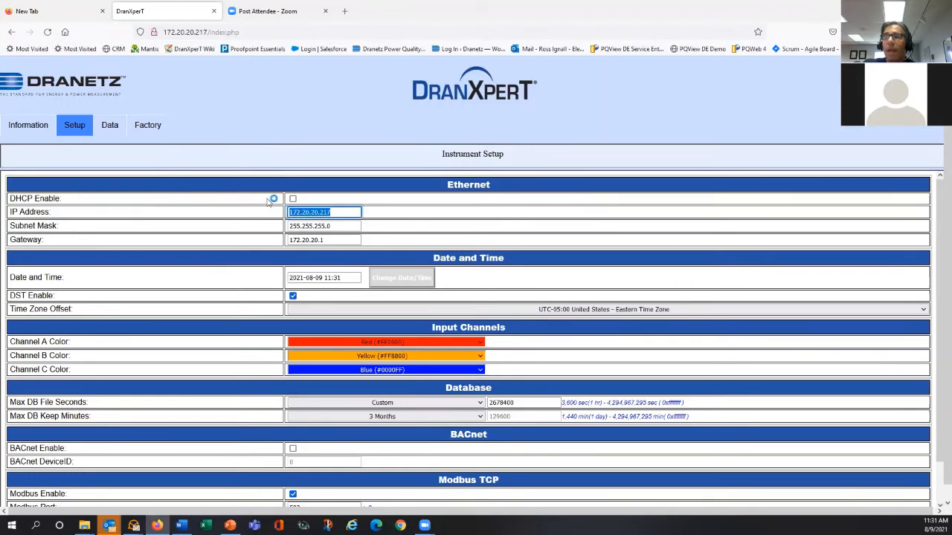
{"action": "left_click", "coordinate": [280, 182]}
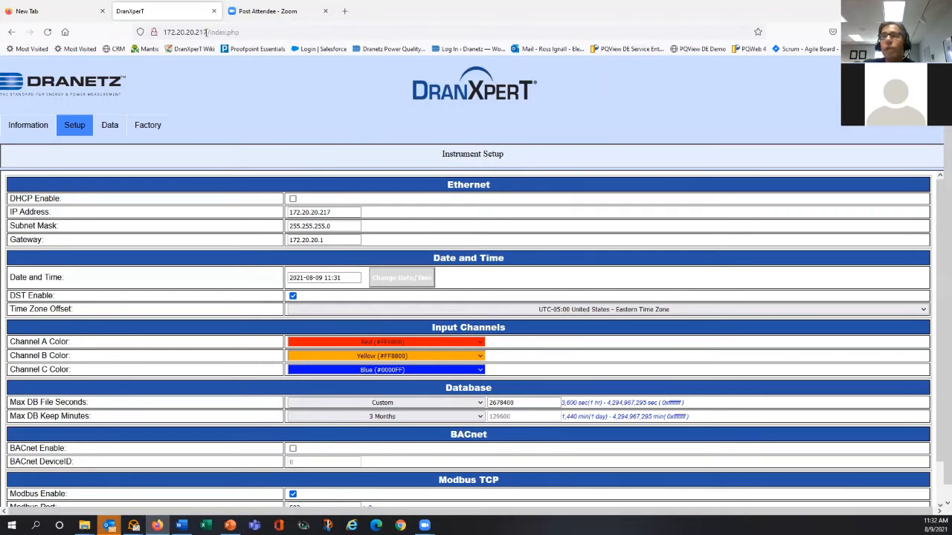
{"action": "left_click", "coordinate": [162, 33]}
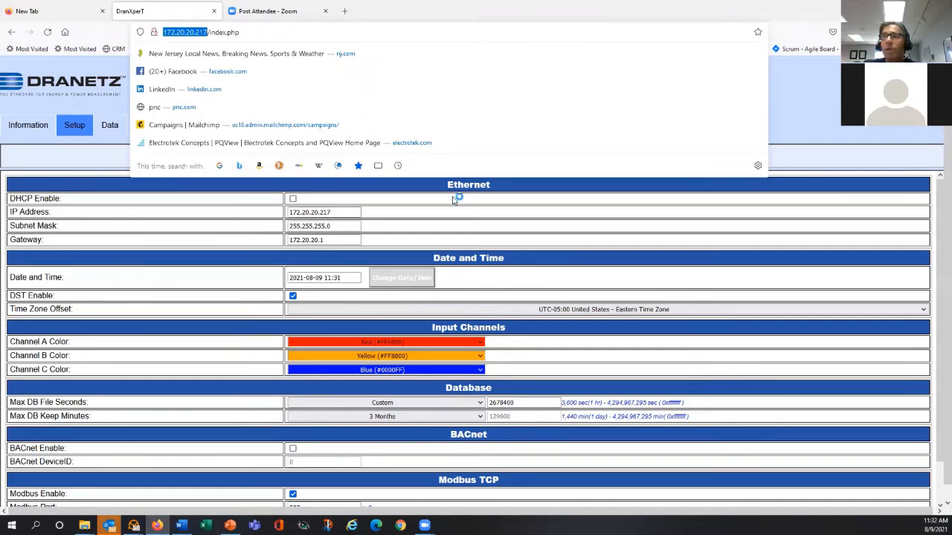
{"action": "left_click", "coordinate": [238, 150]}
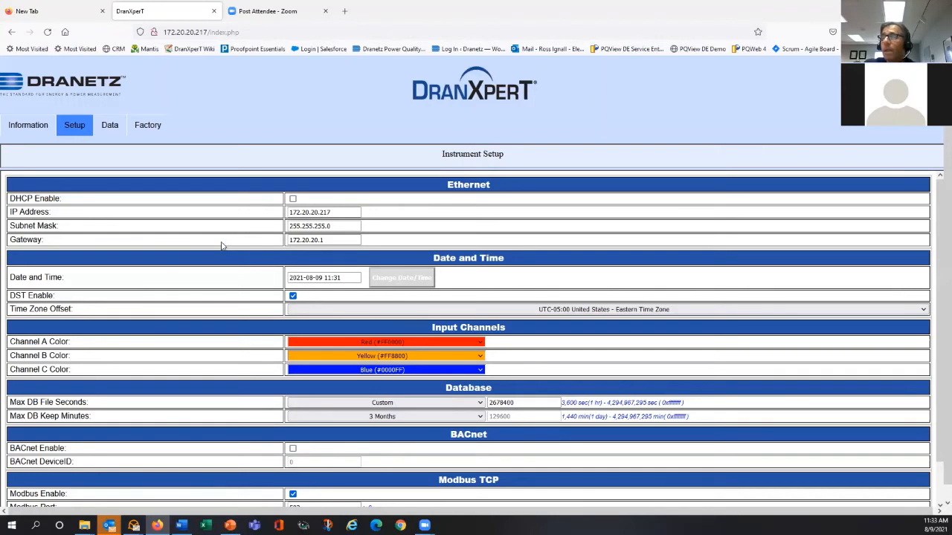
Review the time zone offset choices and the Channel A color choices without changing either setting
{"action": "scroll", "coordinate": [221, 246], "scroll_direction": "down", "scroll_amount": 2}
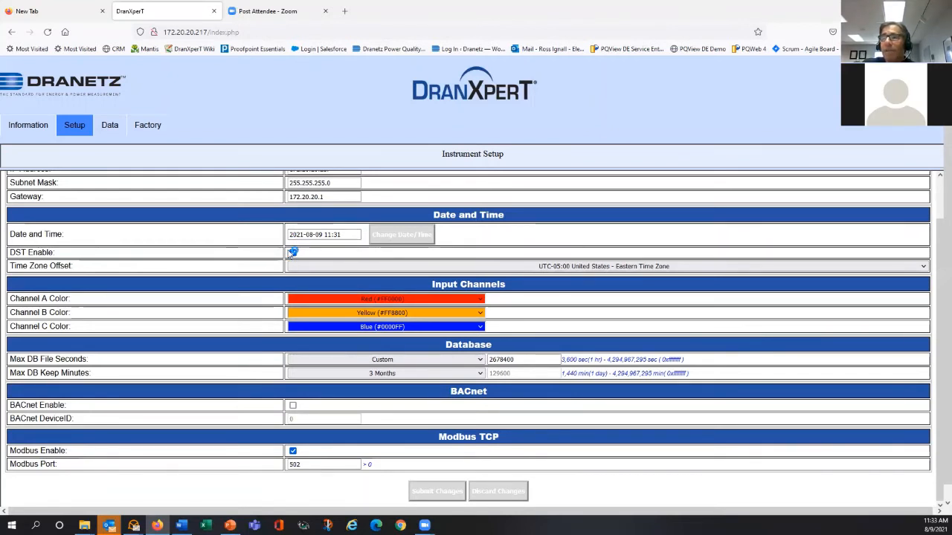
{"action": "left_click", "coordinate": [452, 268]}
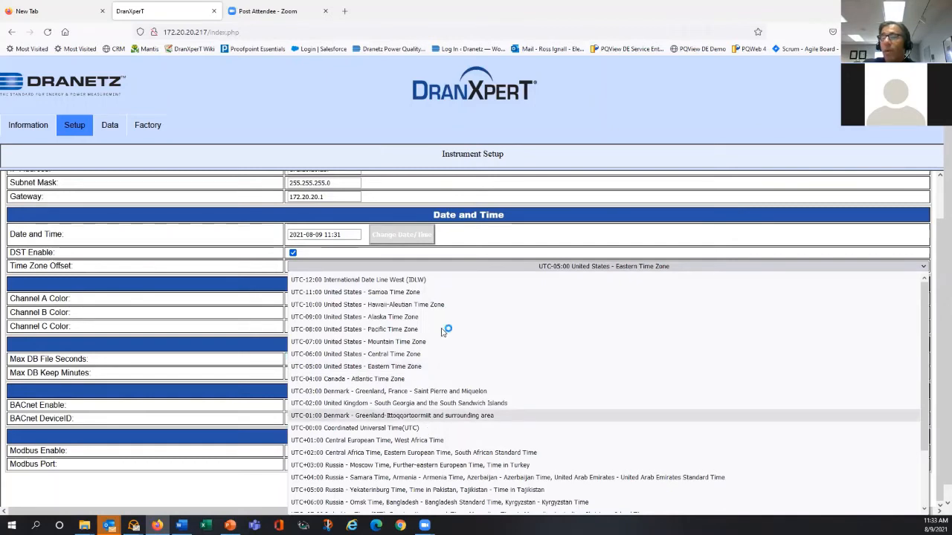
{"action": "left_click", "coordinate": [162, 245]}
{"action": "scroll", "coordinate": [474, 269], "scroll_direction": "down", "scroll_amount": 1}
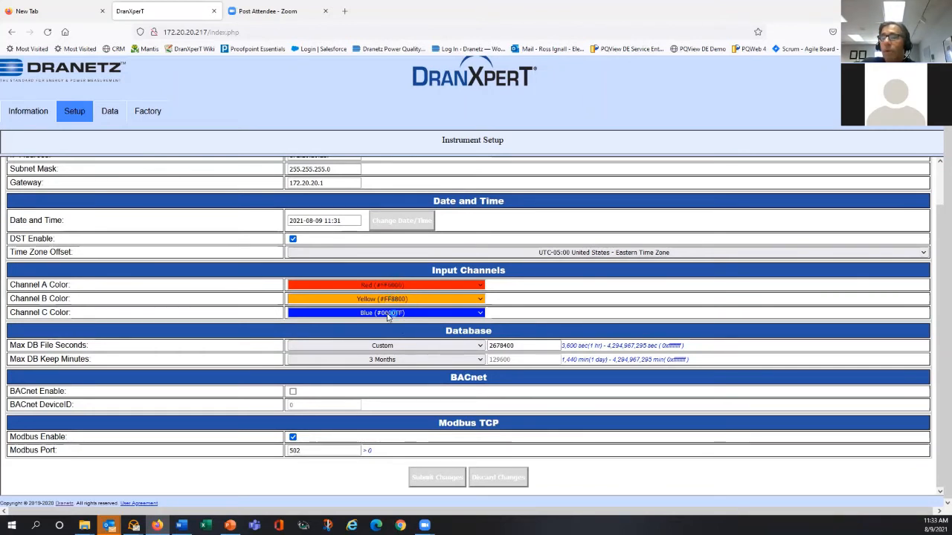
{"action": "left_click", "coordinate": [481, 285]}
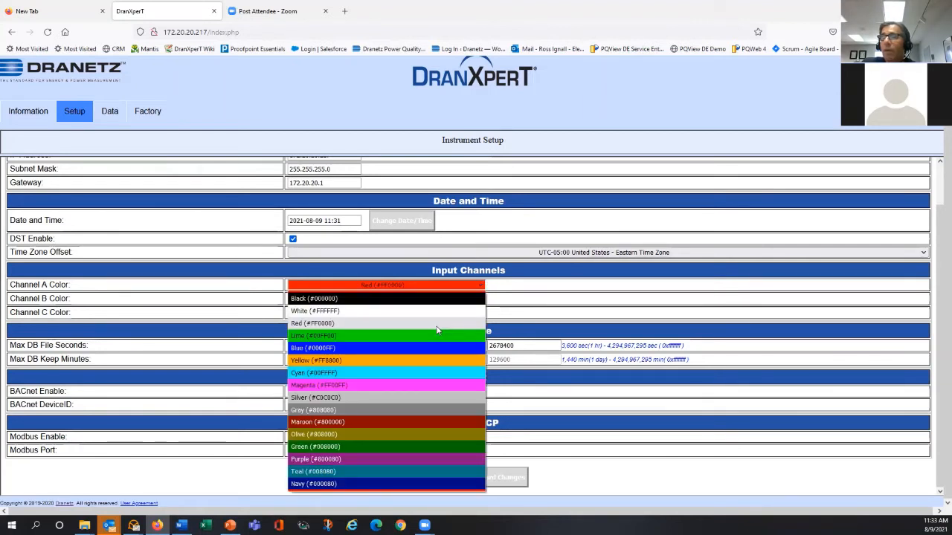
{"action": "left_click", "coordinate": [261, 272]}
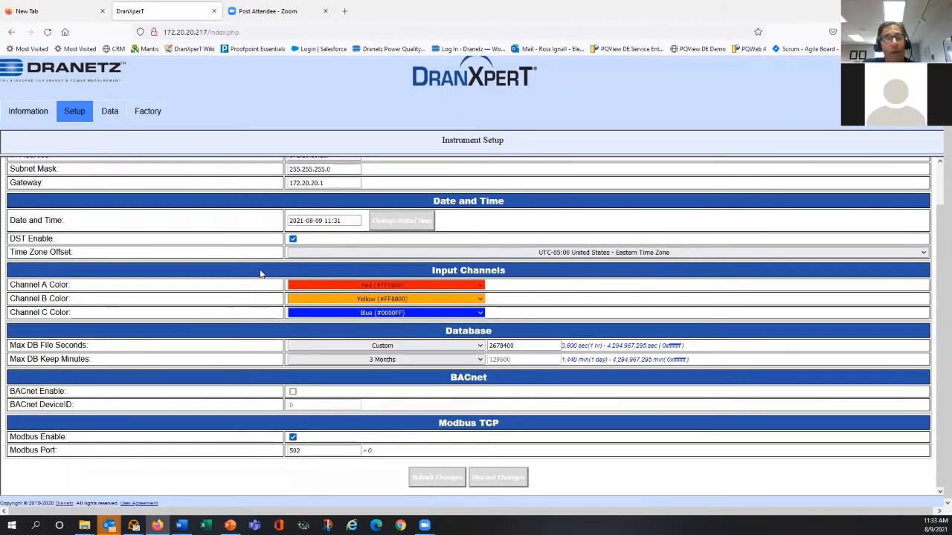
Examine the database section's Max DB File Seconds value and its preset durations, keeping Custom selected
{"action": "double_click", "coordinate": [448, 330]}
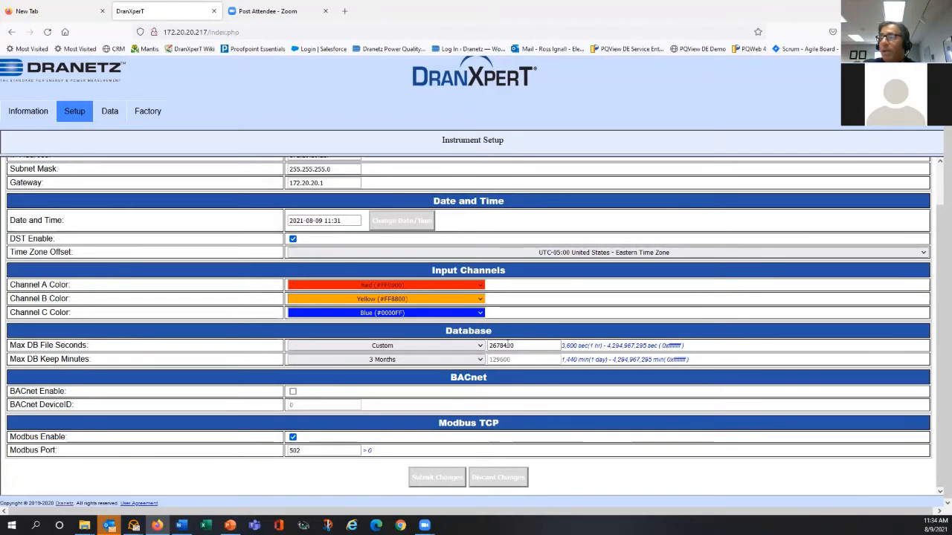
{"action": "left_click_drag", "start_coordinate": [517, 345], "coordinate": [487, 346]}
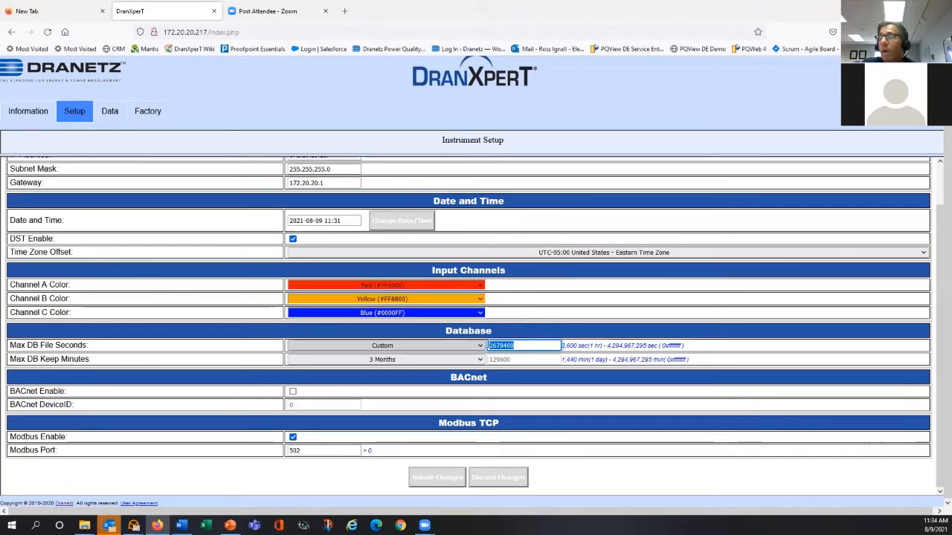
{"action": "left_click", "coordinate": [480, 346]}
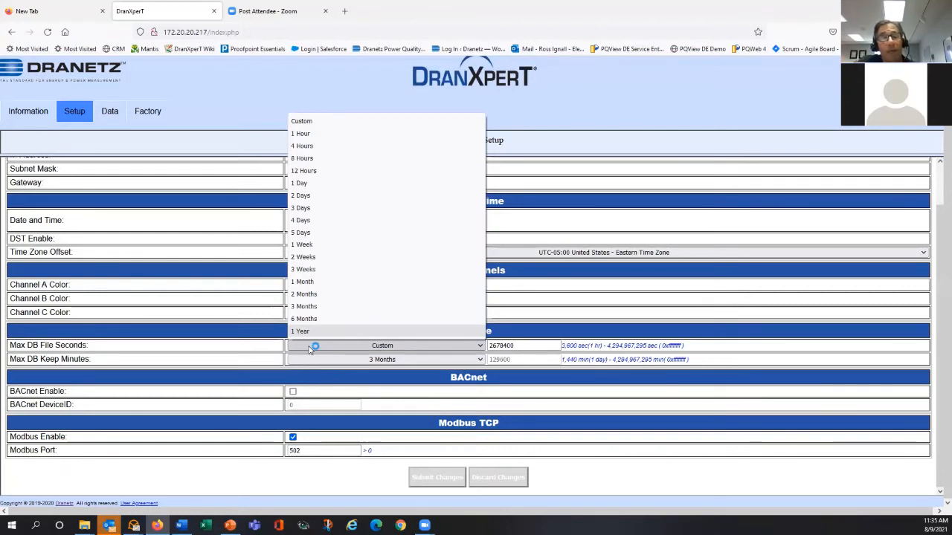
{"action": "left_click", "coordinate": [310, 349]}
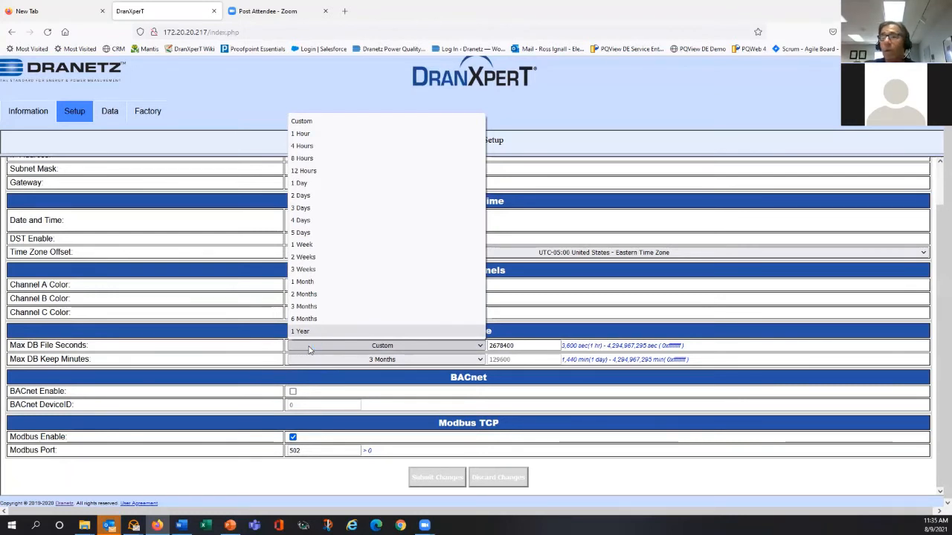
{"action": "left_click", "coordinate": [222, 339]}
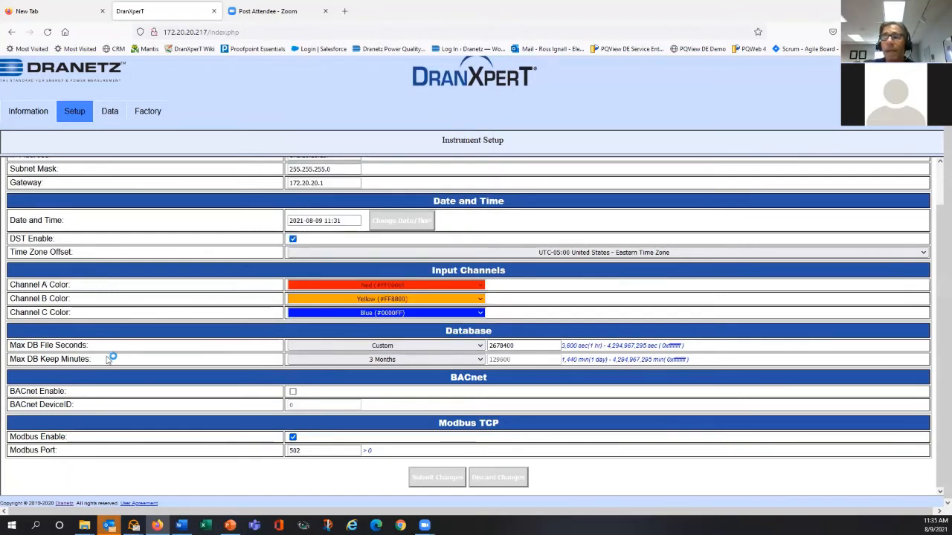
Review the preset durations offered for Max DB Keep Minutes, keeping 3 Months selected
{"action": "left_click_drag", "start_coordinate": [90, 360], "coordinate": [9, 360]}
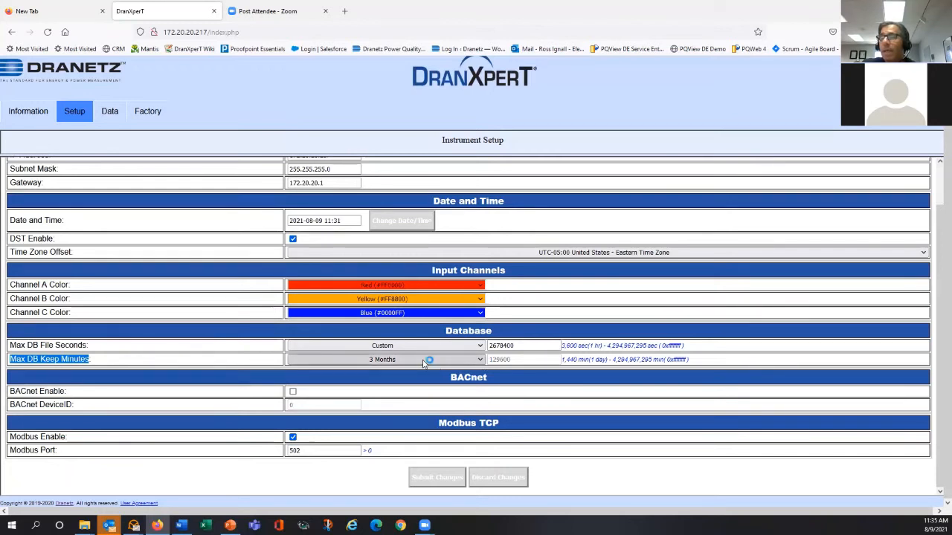
{"action": "left_click", "coordinate": [481, 360]}
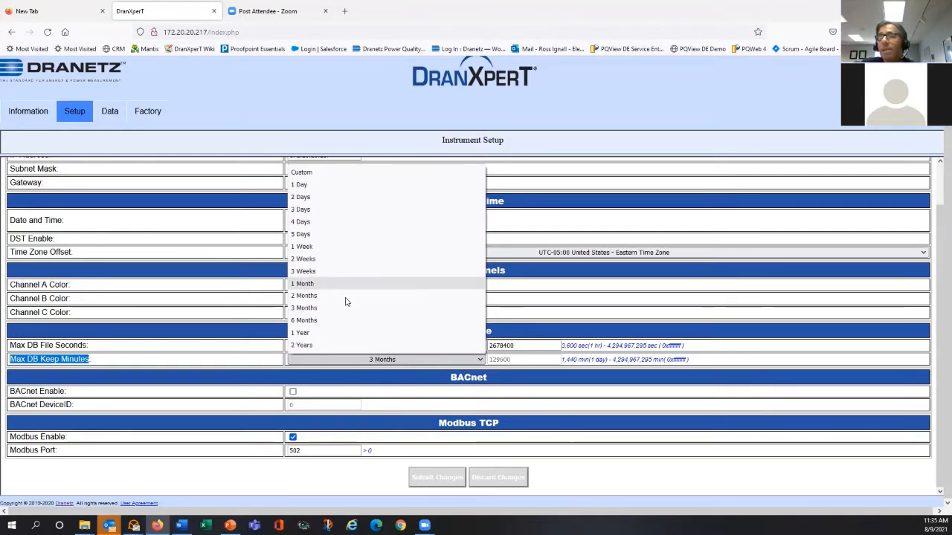
{"action": "left_click", "coordinate": [257, 296]}
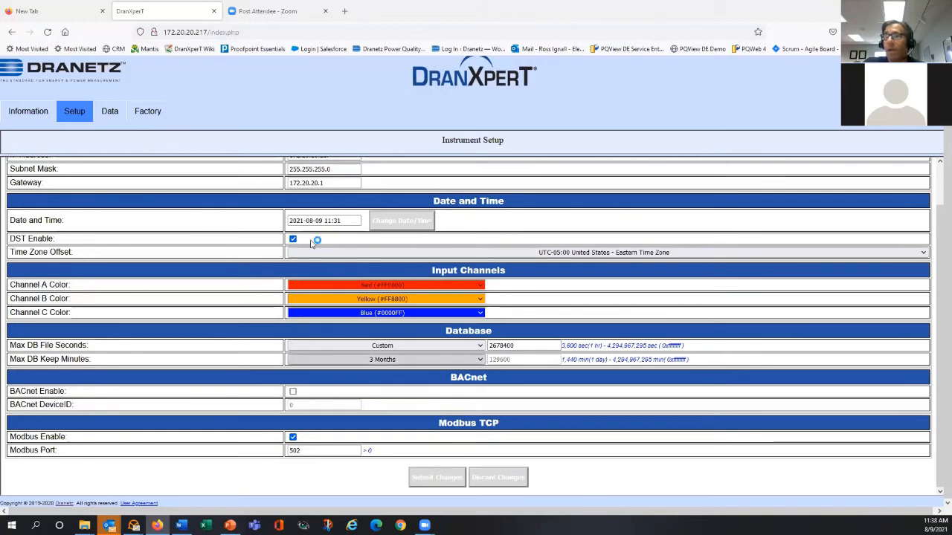
Disable Modbus TCP in the instrument setup and discard the pending change
{"action": "left_click", "coordinate": [293, 438]}
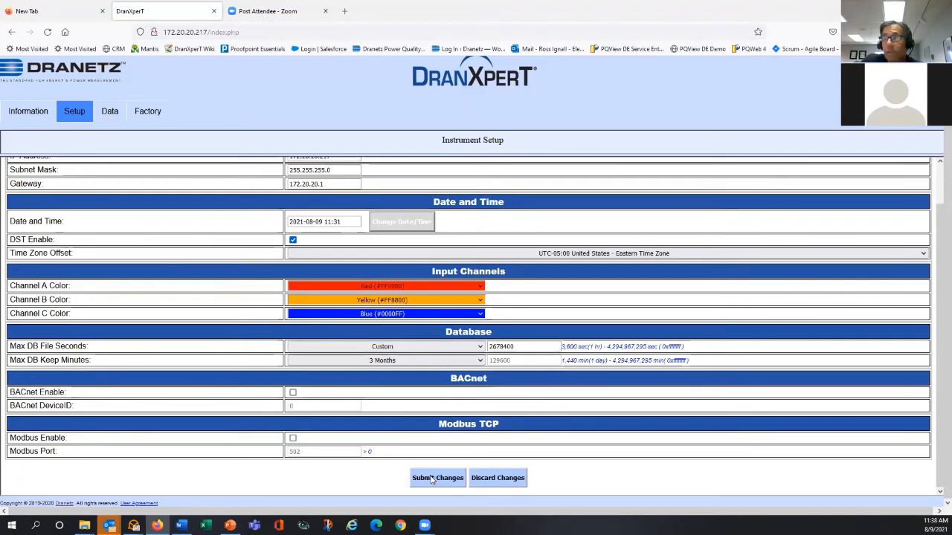
{"action": "left_click", "coordinate": [487, 481]}
Check the available setup options, reopen the survey setup and return to the instrument status page
{"action": "mouse_move", "coordinate": [74, 121]}
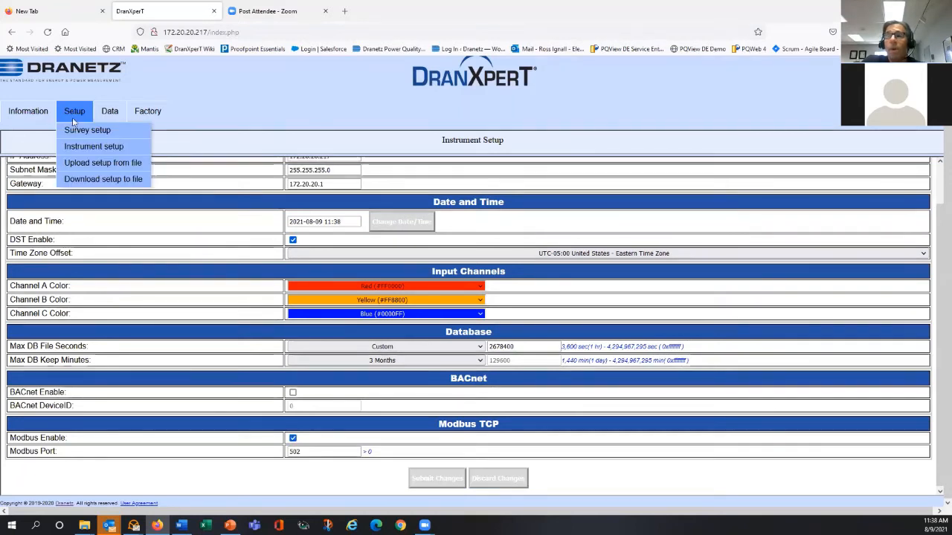
{"action": "mouse_move", "coordinate": [80, 172]}
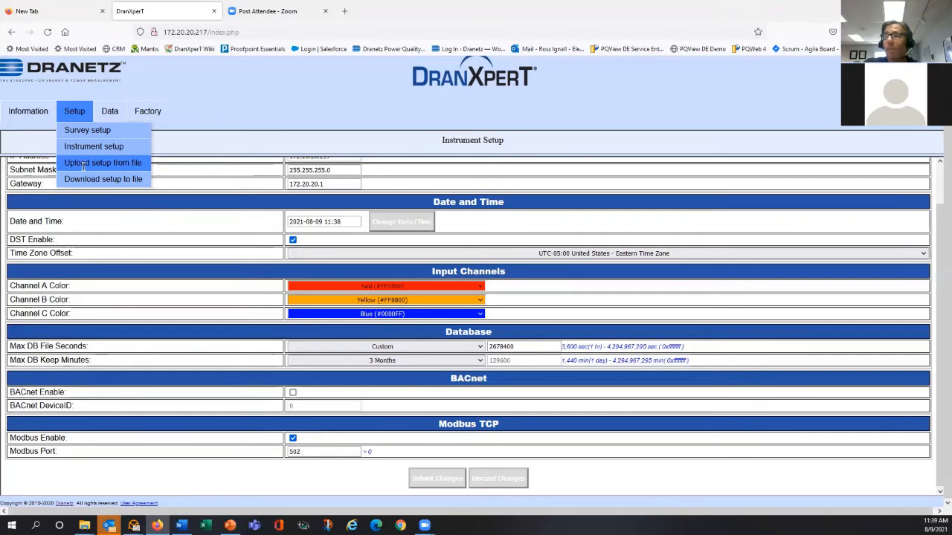
{"action": "left_click", "coordinate": [99, 129]}
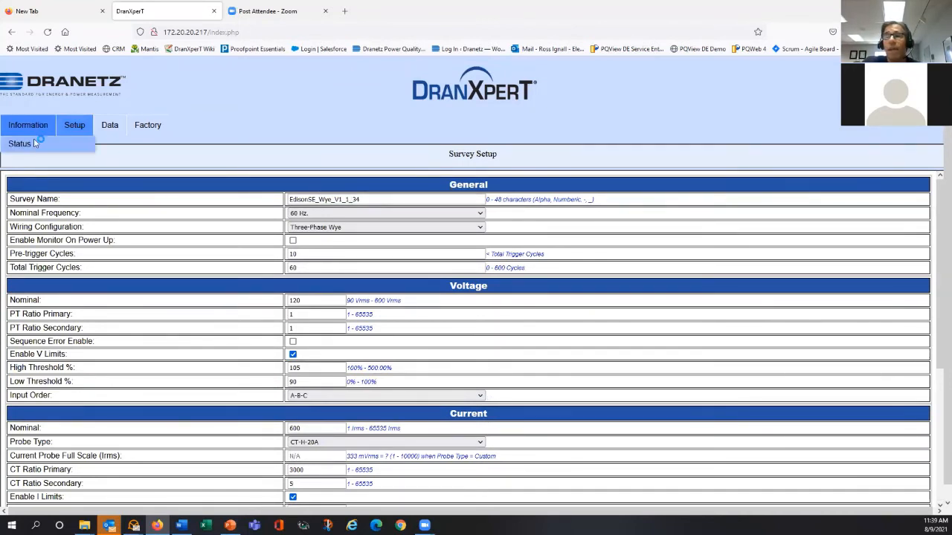
{"action": "left_click", "coordinate": [34, 139]}
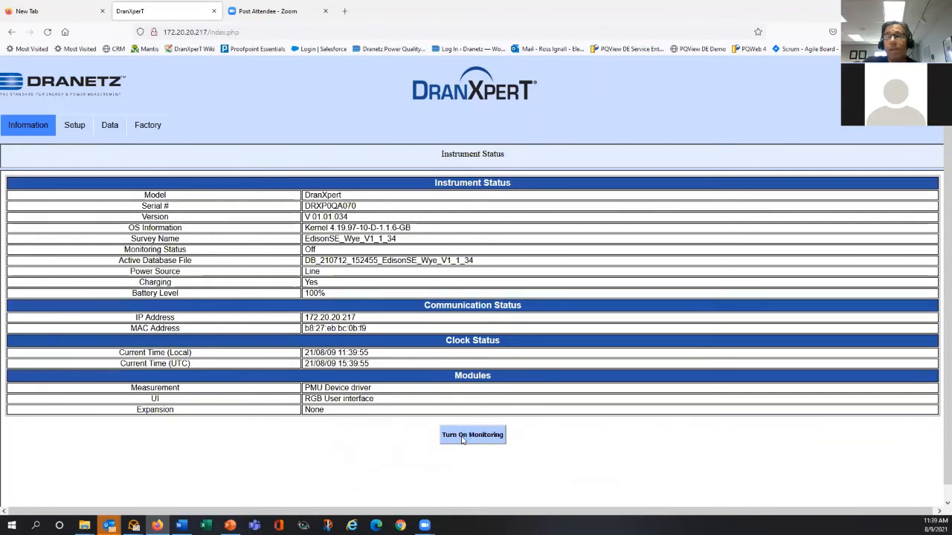
Look over the setup upload and download options and open the live meters page
{"action": "left_click", "coordinate": [77, 123]}
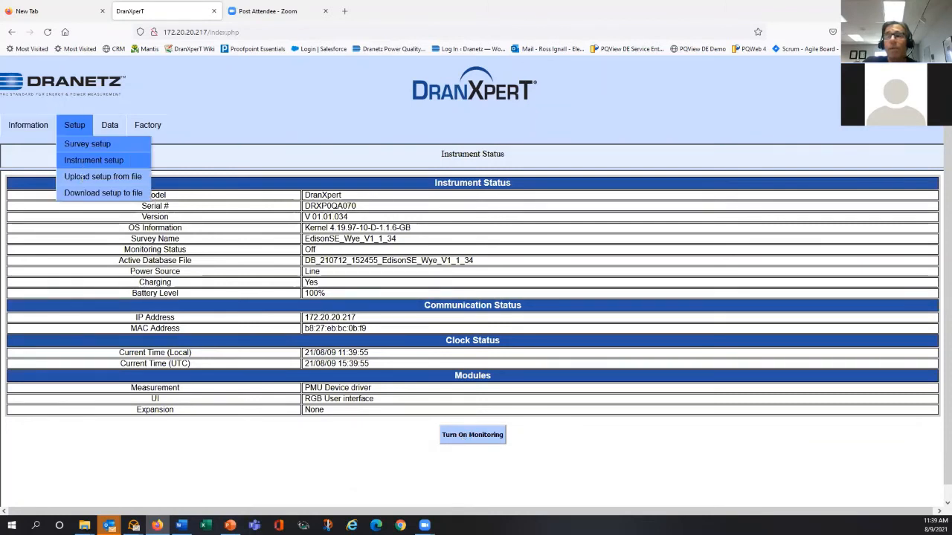
{"action": "mouse_move", "coordinate": [87, 186]}
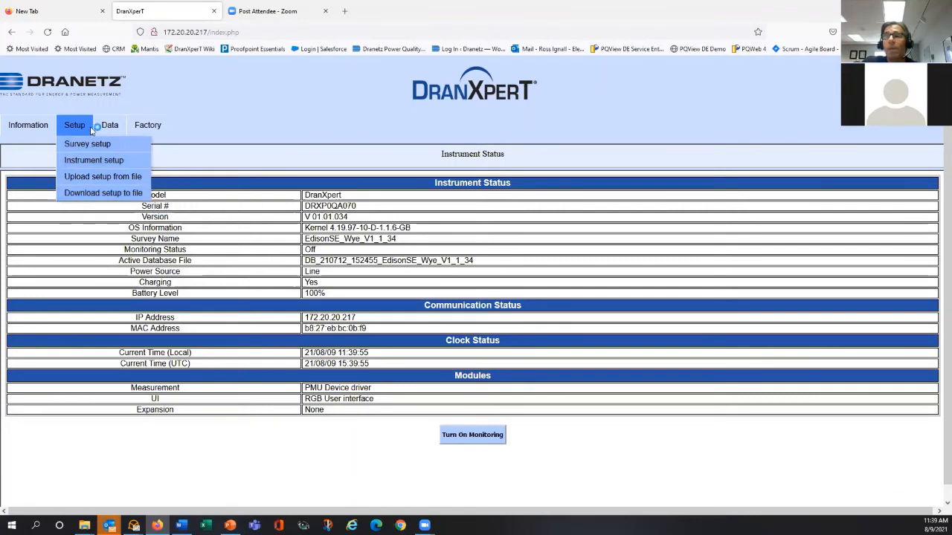
{"action": "left_click", "coordinate": [116, 127]}
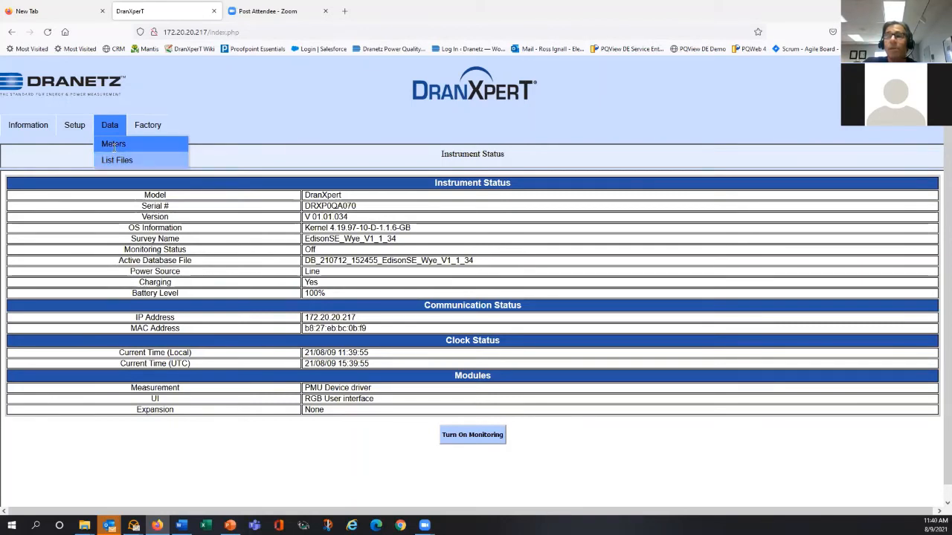
{"action": "left_click", "coordinate": [113, 145]}
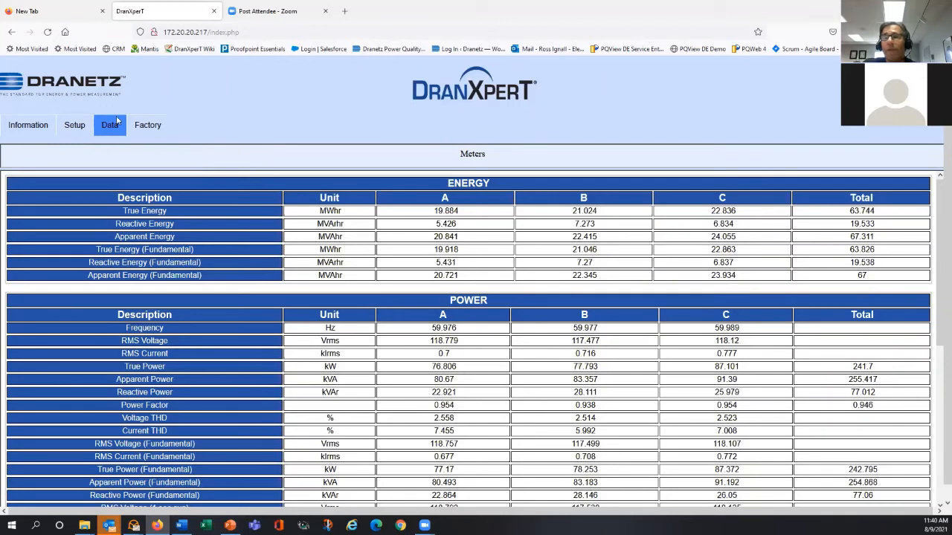
Examine the energy, power, neutral and demand meter readings for phases A, B, C and the totals
{"action": "left_click", "coordinate": [87, 123]}
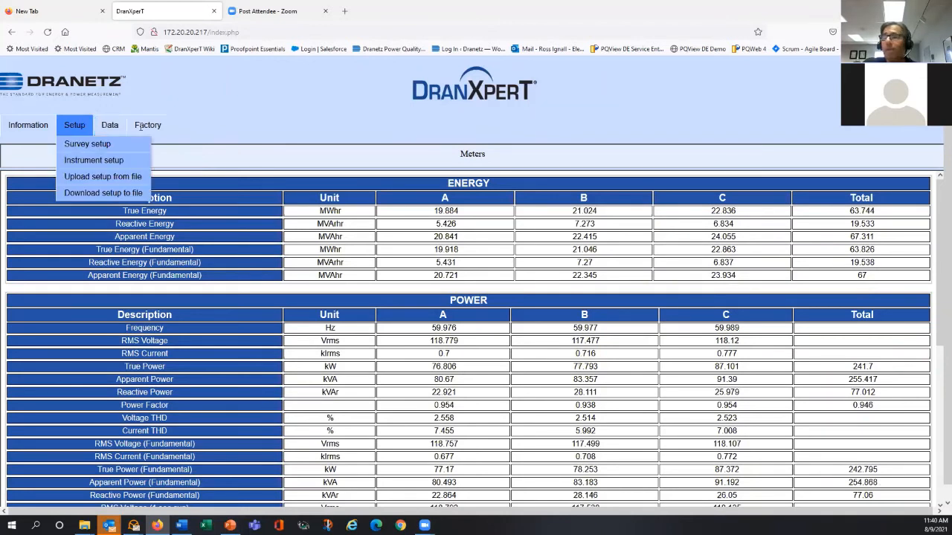
{"action": "left_click", "coordinate": [141, 126]}
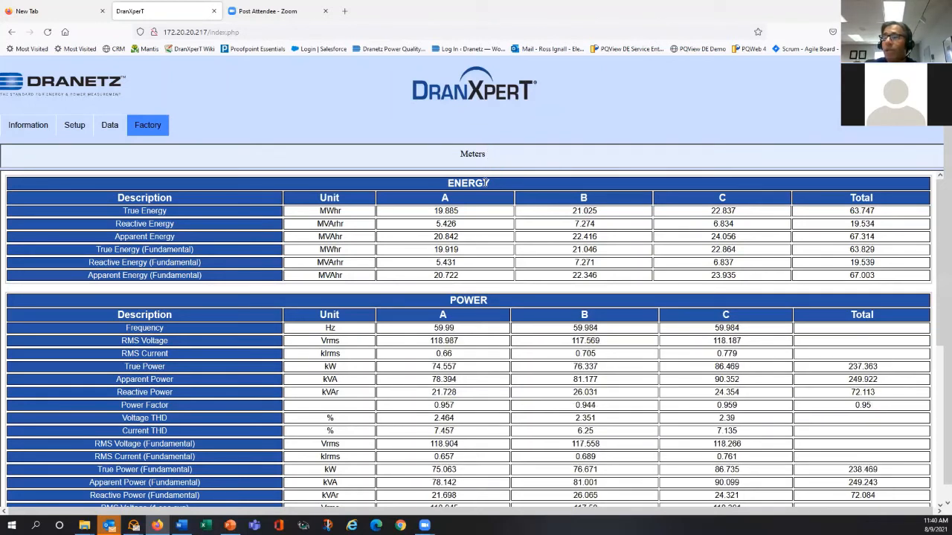
{"action": "scroll", "coordinate": [478, 308], "scroll_direction": "down", "scroll_amount": 3}
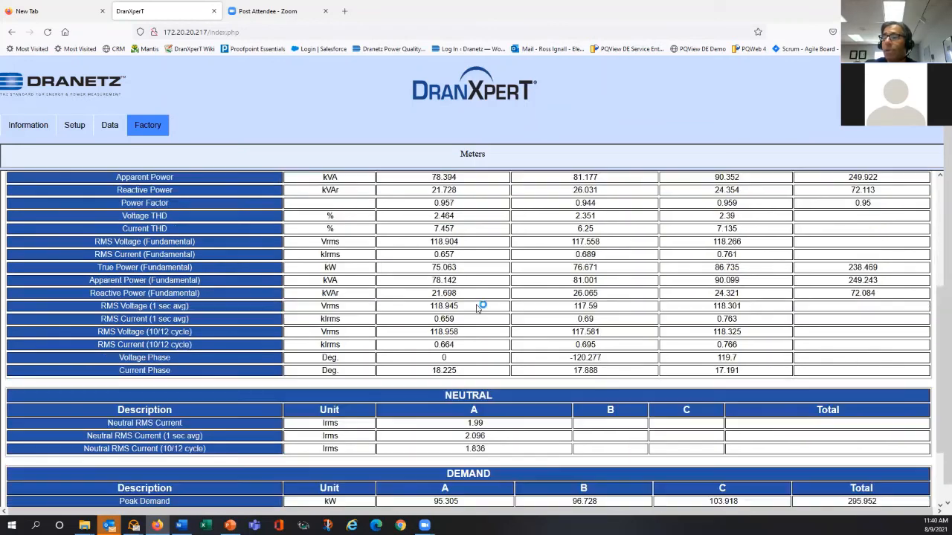
{"action": "scroll", "coordinate": [480, 308], "scroll_direction": "down", "scroll_amount": 2}
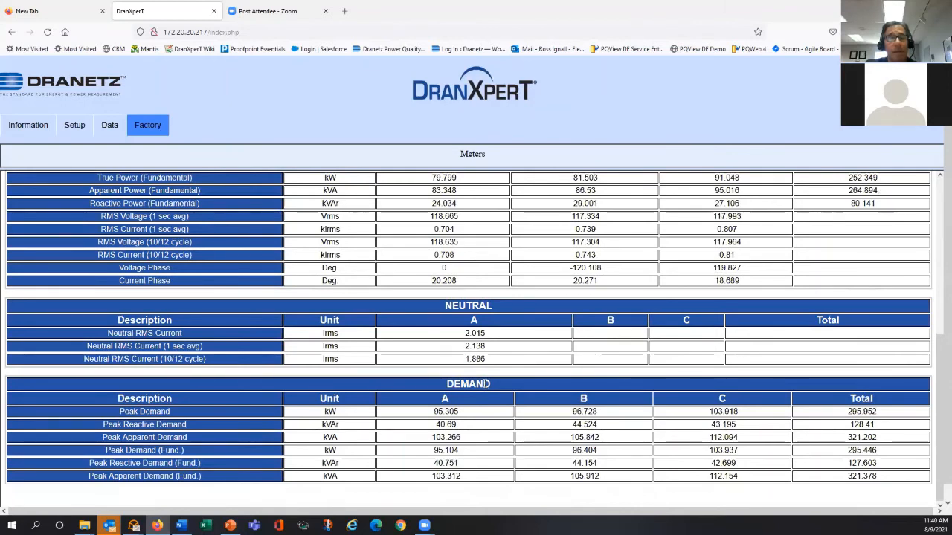
{"action": "scroll", "coordinate": [487, 365], "scroll_direction": "up", "scroll_amount": 5}
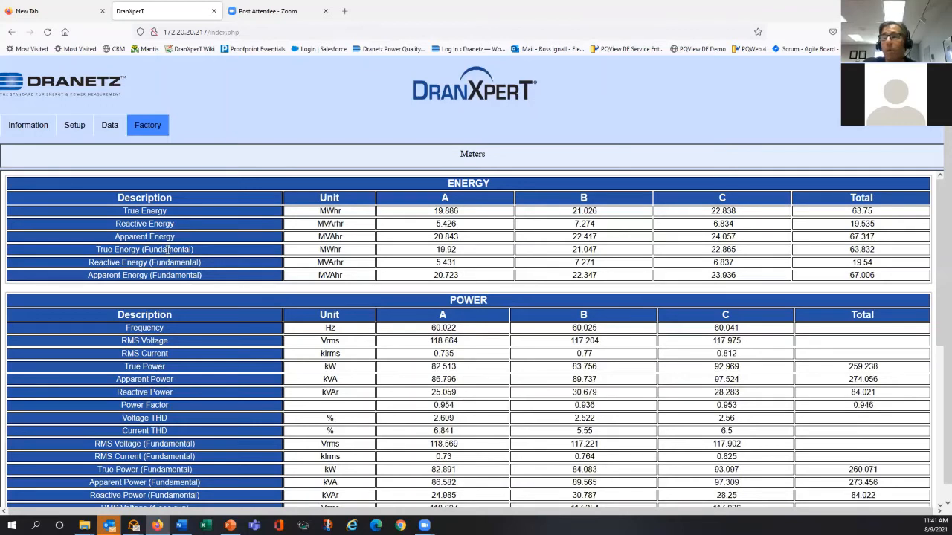
{"action": "scroll", "coordinate": [165, 253], "scroll_direction": "down", "scroll_amount": 1}
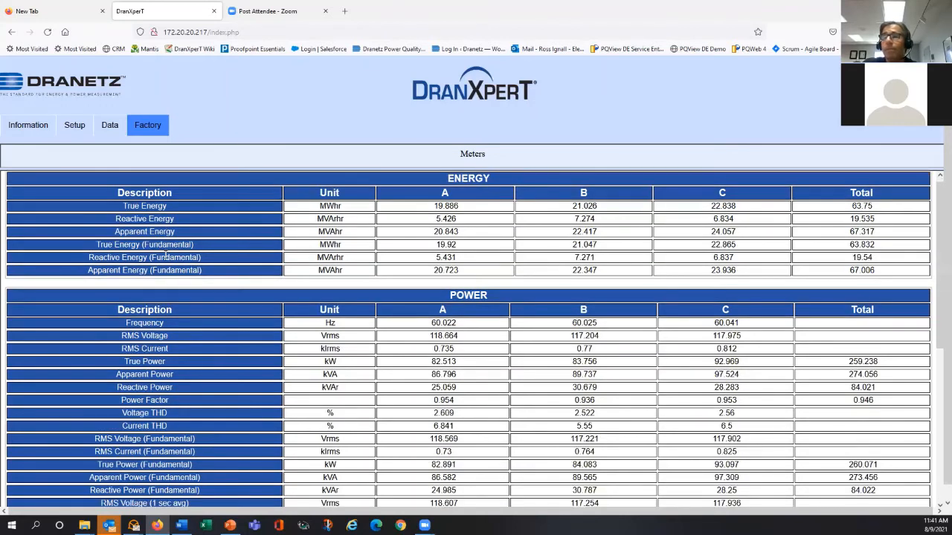
{"action": "scroll", "coordinate": [215, 248], "scroll_direction": "down", "scroll_amount": 2}
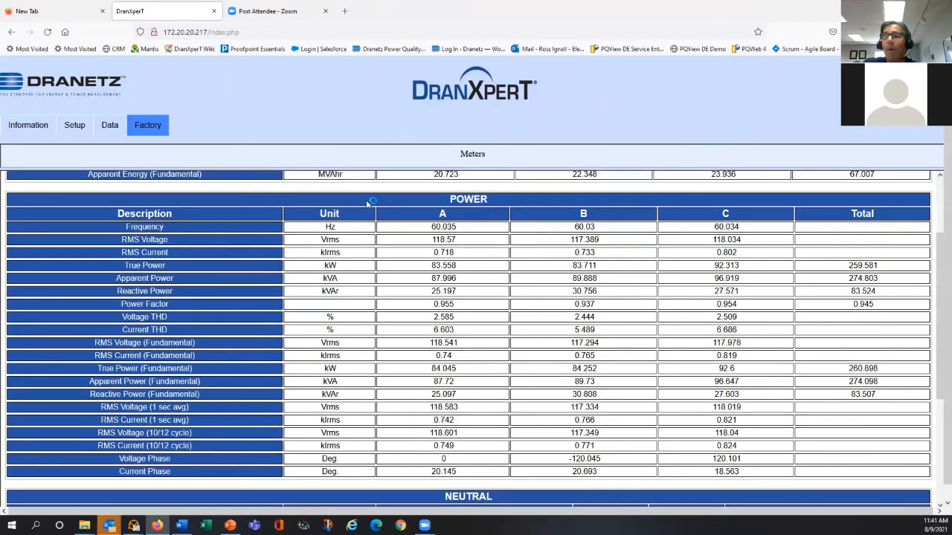
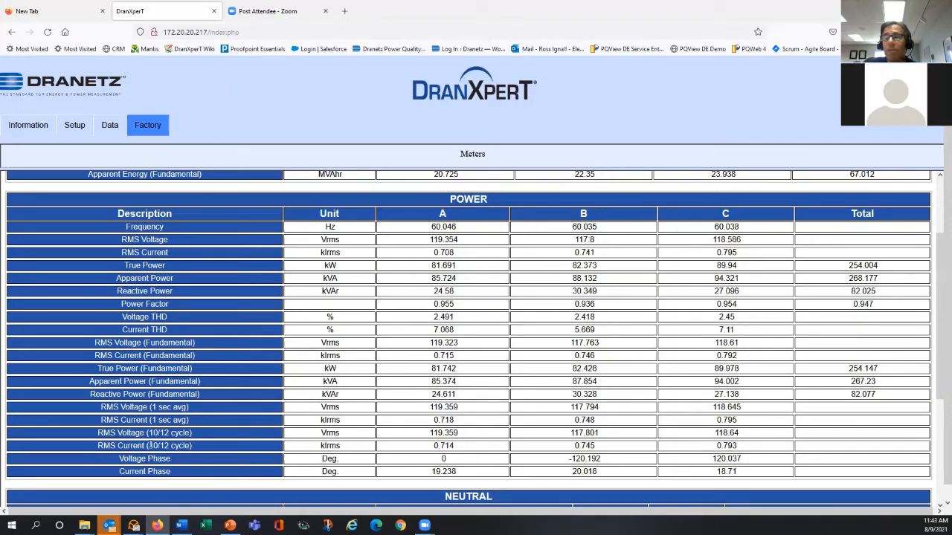
{"action": "scroll", "coordinate": [153, 442], "scroll_direction": "down", "scroll_amount": 2}
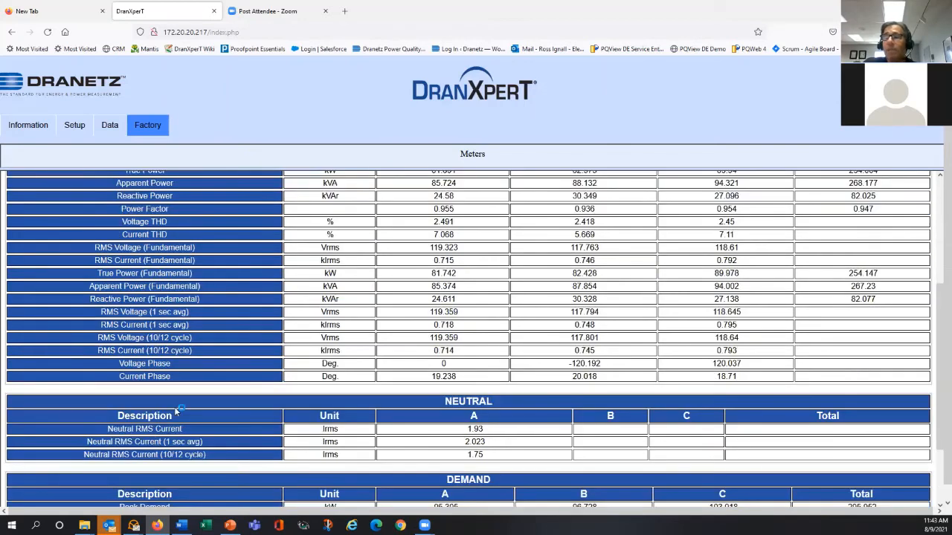
{"action": "scroll", "coordinate": [213, 320], "scroll_direction": "down", "scroll_amount": 1}
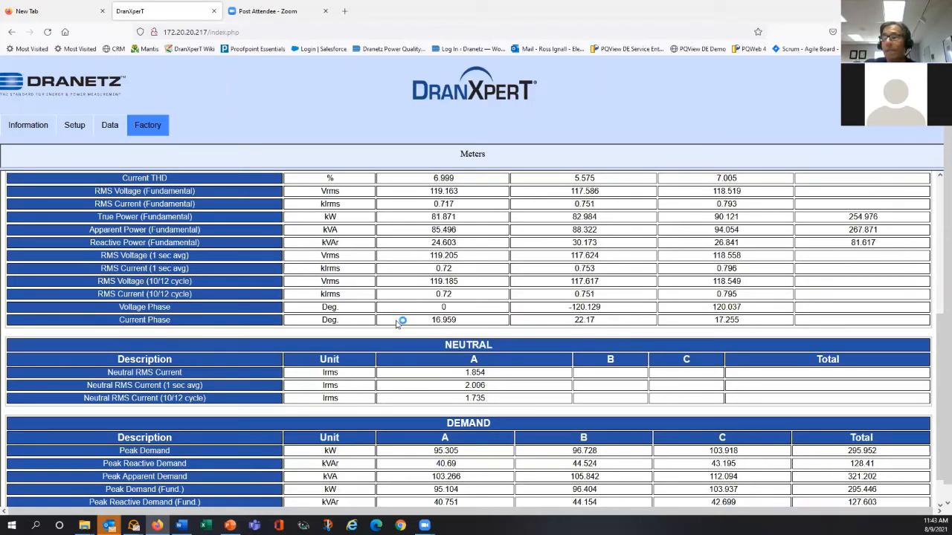
{"action": "scroll", "coordinate": [200, 318], "scroll_direction": "down", "scroll_amount": 1}
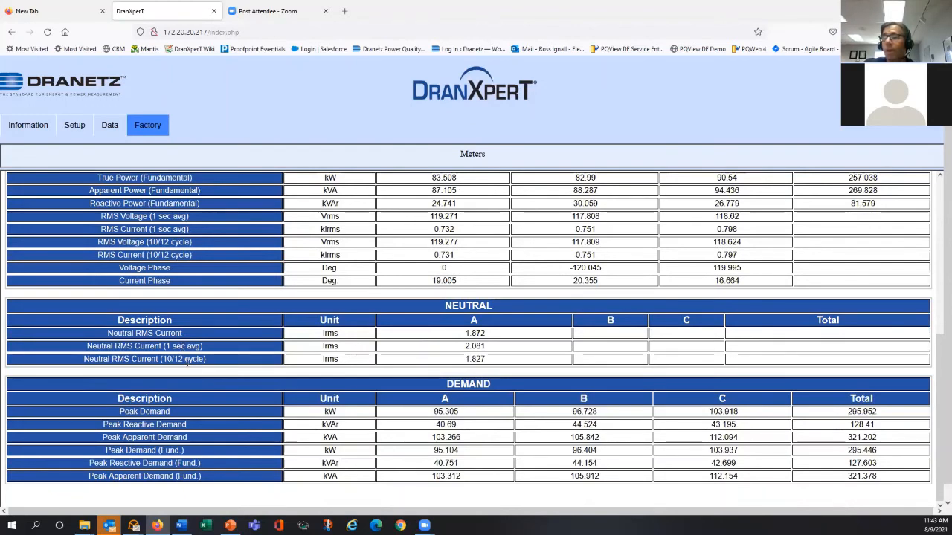
{"action": "scroll", "coordinate": [227, 378], "scroll_direction": "down", "scroll_amount": 1}
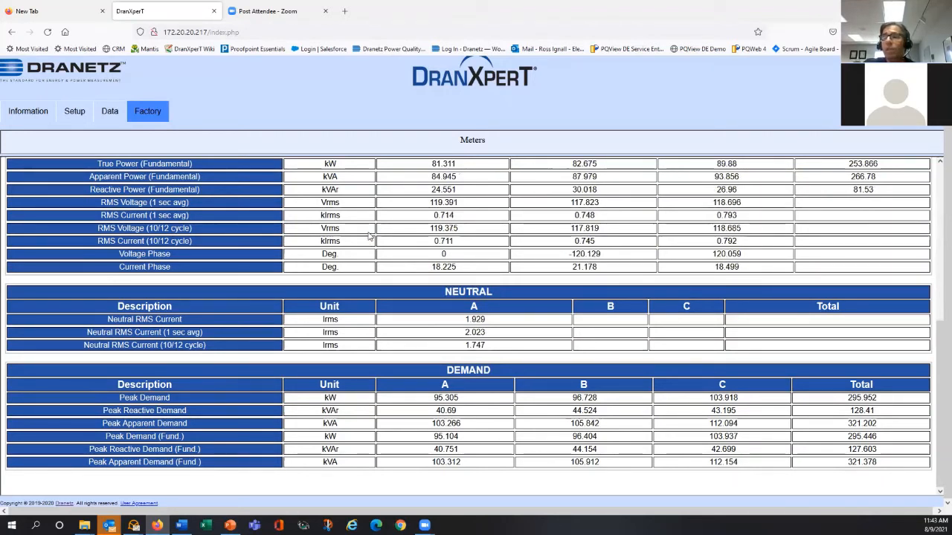
{"action": "scroll", "coordinate": [364, 235], "scroll_direction": "up", "scroll_amount": 4}
{"action": "scroll", "coordinate": [363, 235], "scroll_direction": "up", "scroll_amount": 1}
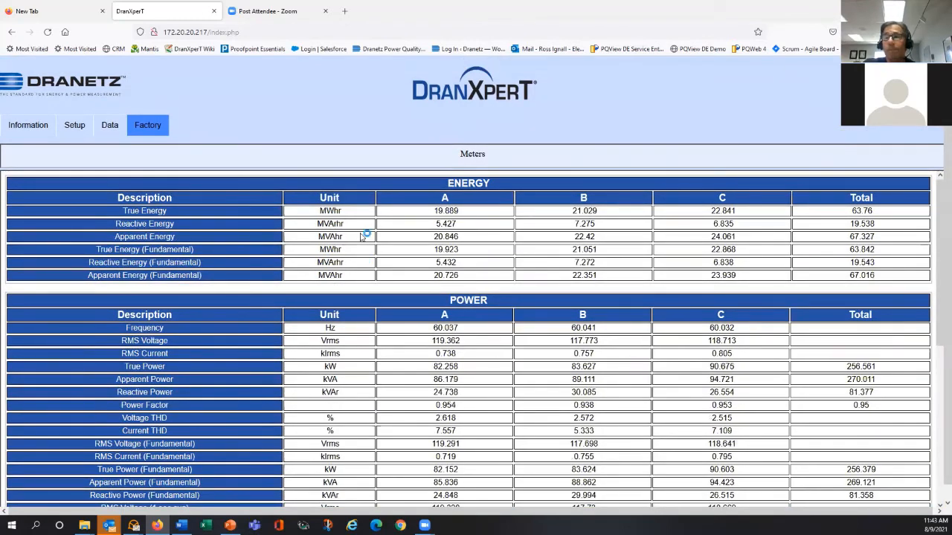
Open the instrument's data file listing and examine the newest database file's name and the entries below it
{"action": "left_click", "coordinate": [106, 125]}
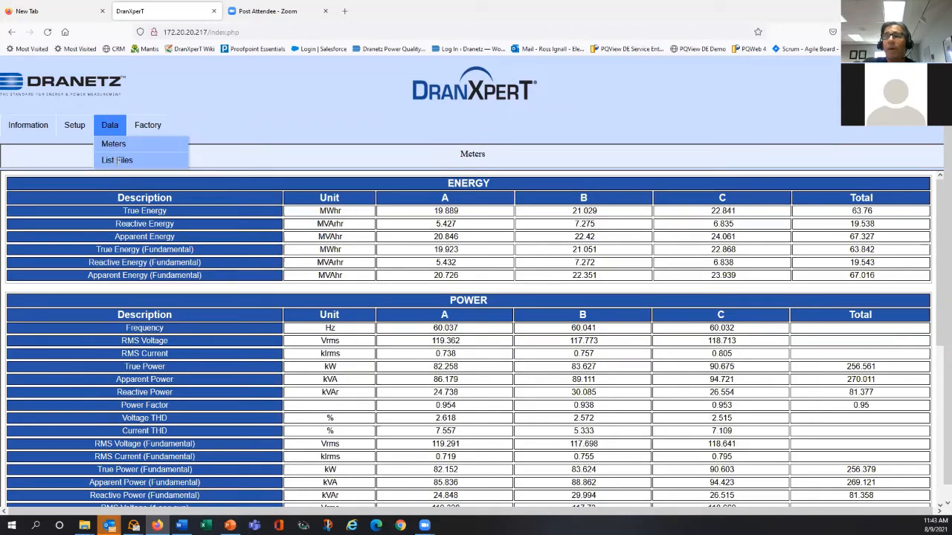
{"action": "left_click", "coordinate": [117, 160]}
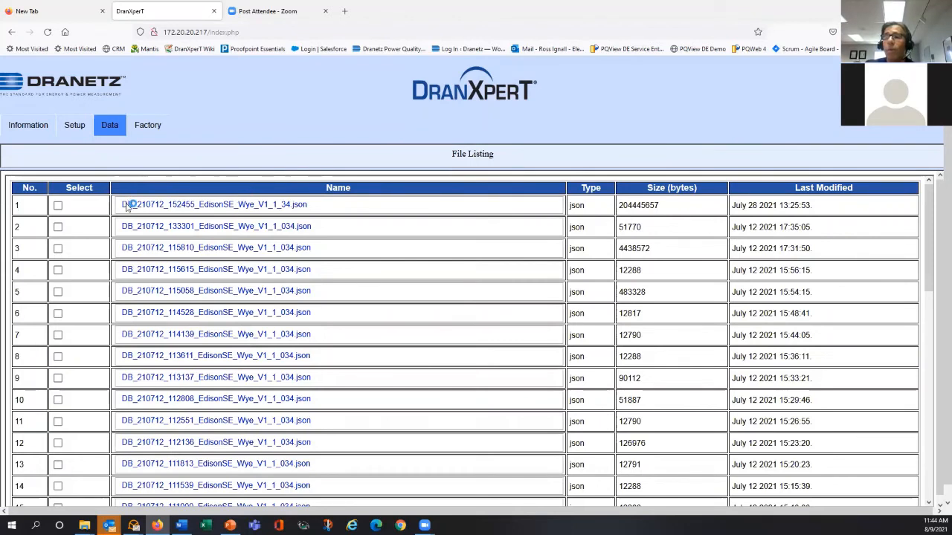
{"action": "left_click_drag", "start_coordinate": [283, 201], "coordinate": [301, 196]}
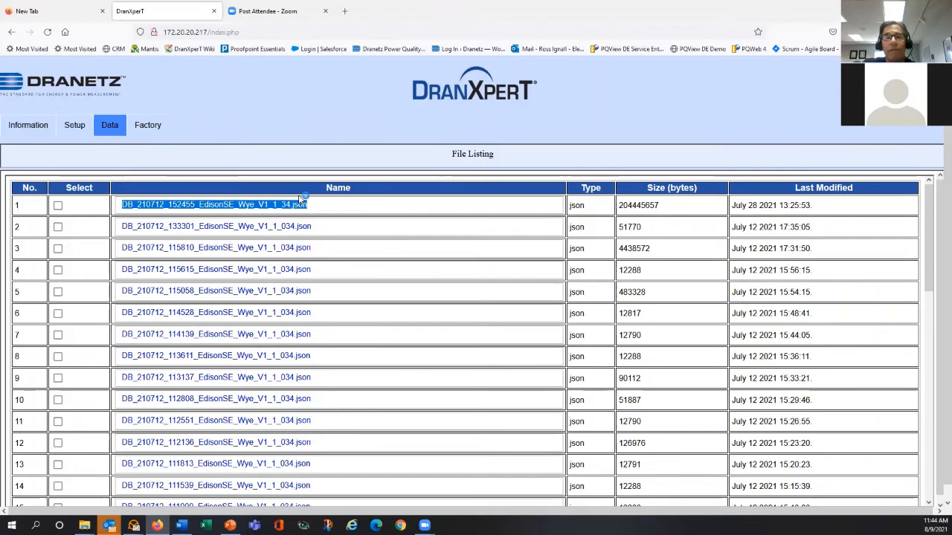
{"action": "left_click", "coordinate": [329, 211]}
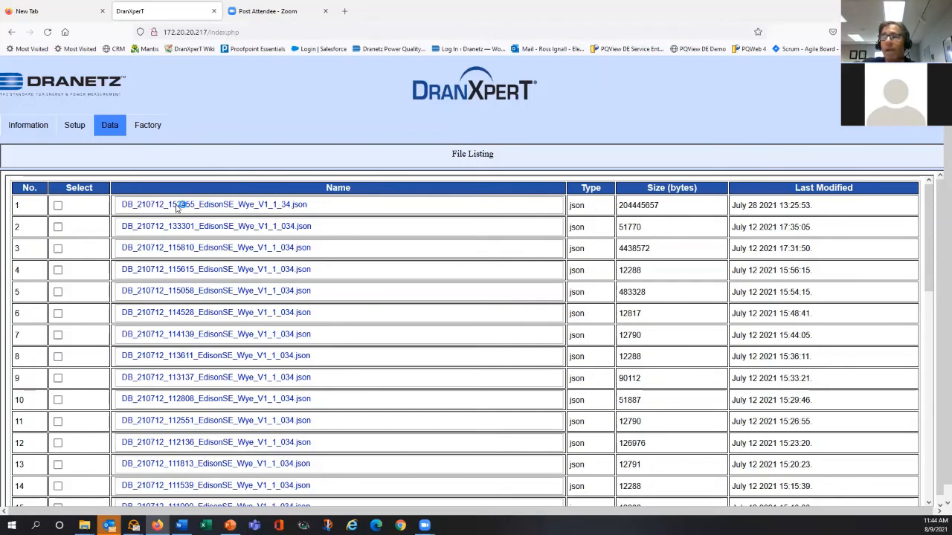
{"action": "scroll", "coordinate": [174, 212], "scroll_direction": "down", "scroll_amount": 1}
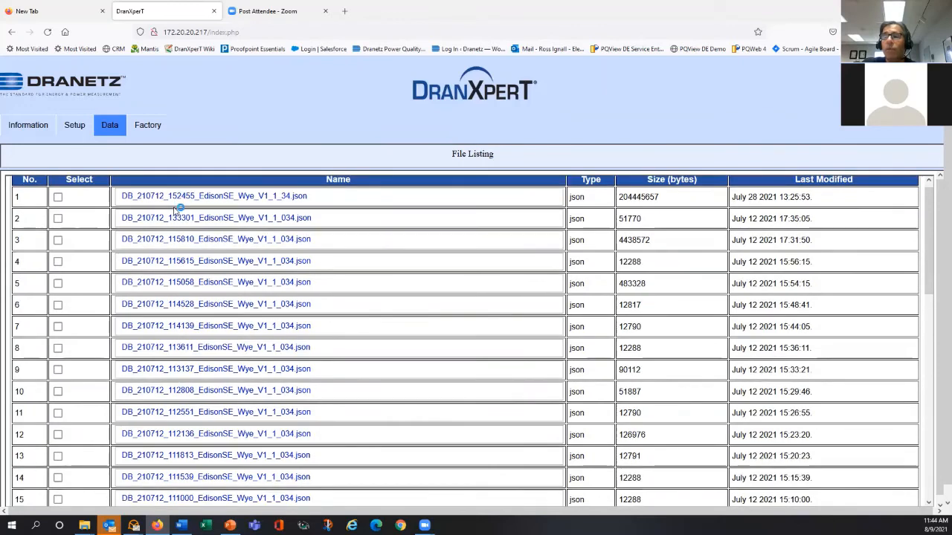
{"action": "scroll", "coordinate": [173, 213], "scroll_direction": "down", "scroll_amount": 3}
{"action": "scroll", "coordinate": [173, 214], "scroll_direction": "up", "scroll_amount": 4}
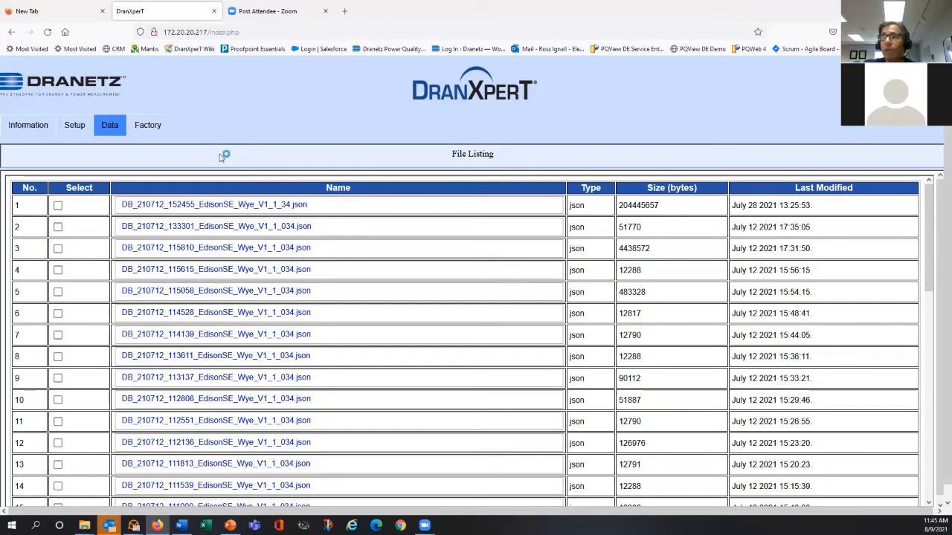
Select the four data files in rows 28 to 31, from DB_210703_000000 through DB_210630_000000, in the file listing
{"action": "scroll", "coordinate": [290, 271], "scroll_direction": "down", "scroll_amount": 5}
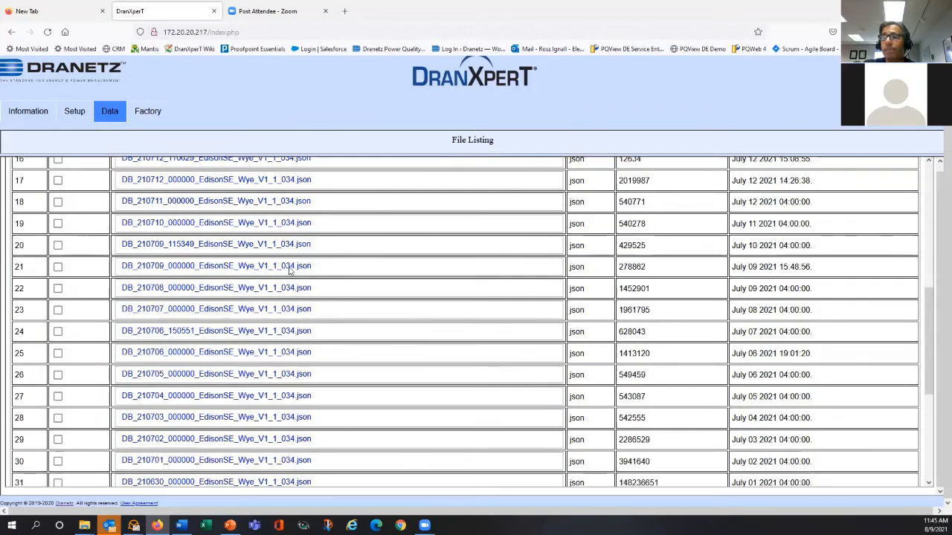
{"action": "scroll", "coordinate": [291, 269], "scroll_direction": "down", "scroll_amount": 3}
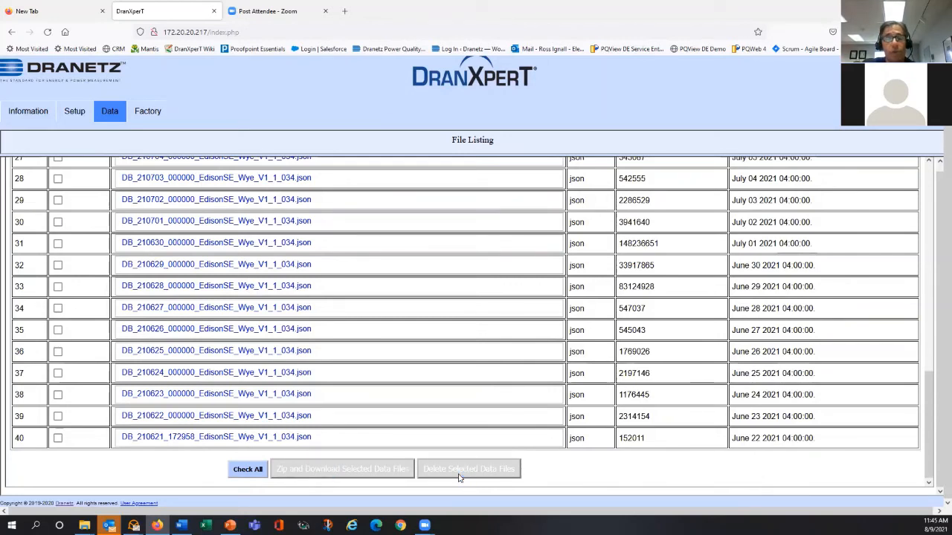
{"action": "left_click", "coordinate": [59, 180]}
{"action": "left_click", "coordinate": [58, 199]}
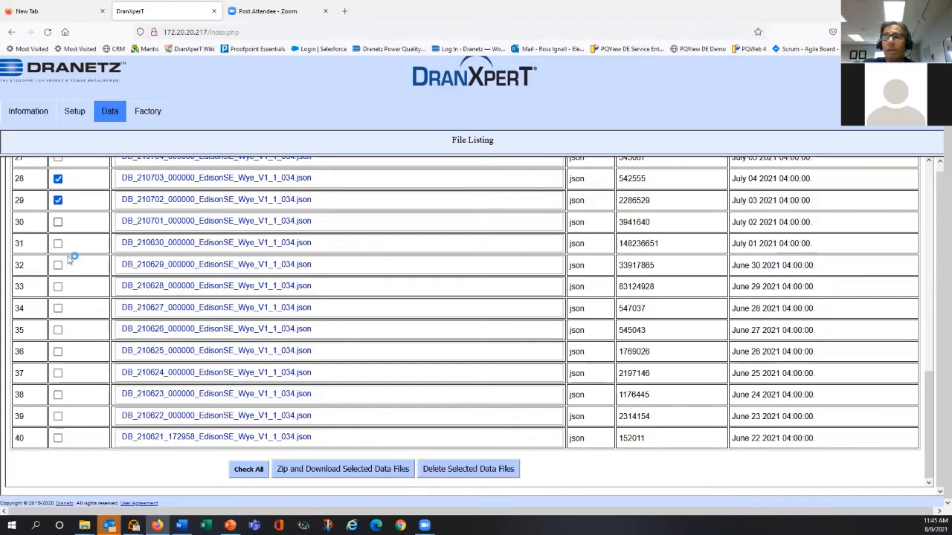
{"action": "left_click", "coordinate": [58, 223]}
{"action": "left_click", "coordinate": [59, 245]}
{"action": "left_click", "coordinate": [61, 245]}
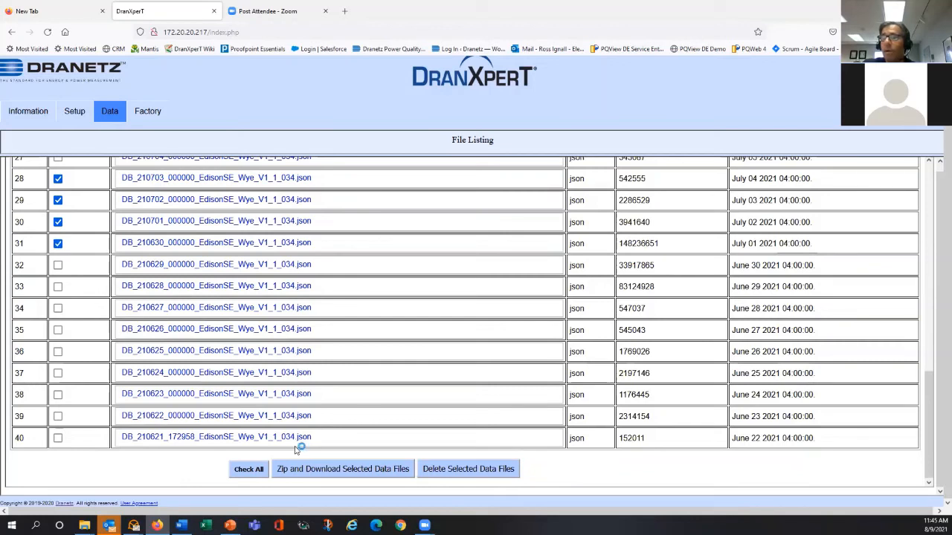
Select all data files in the listing at once, and clear the entire selection
{"action": "left_click", "coordinate": [318, 470]}
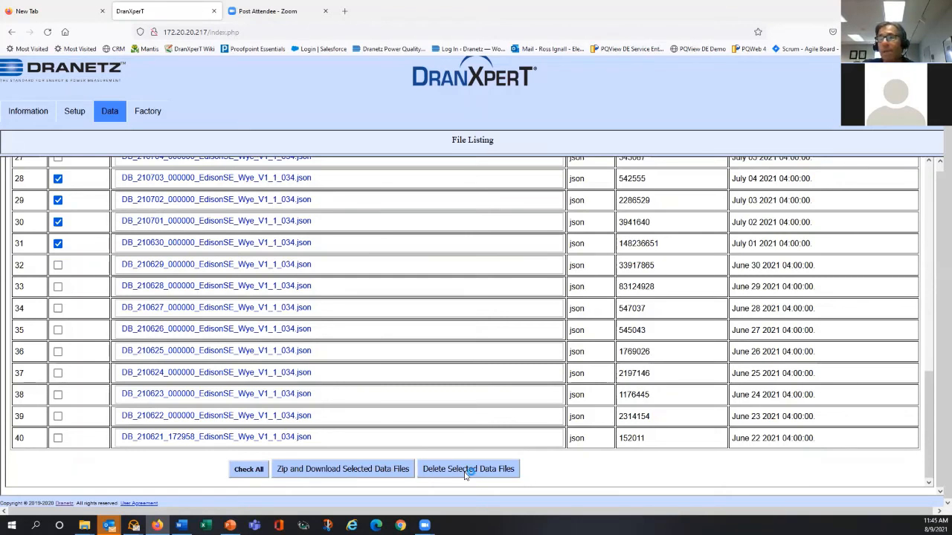
{"action": "left_click", "coordinate": [266, 468]}
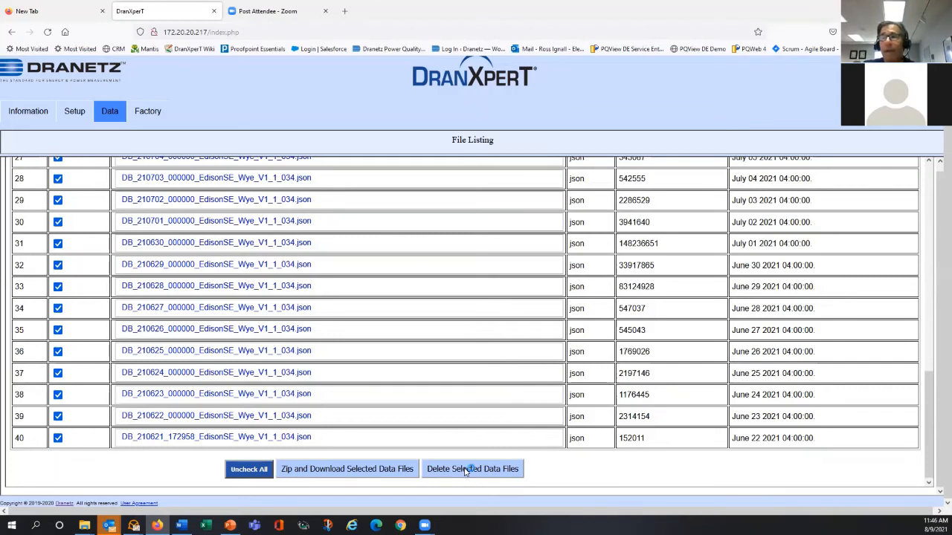
{"action": "left_click", "coordinate": [74, 111]}
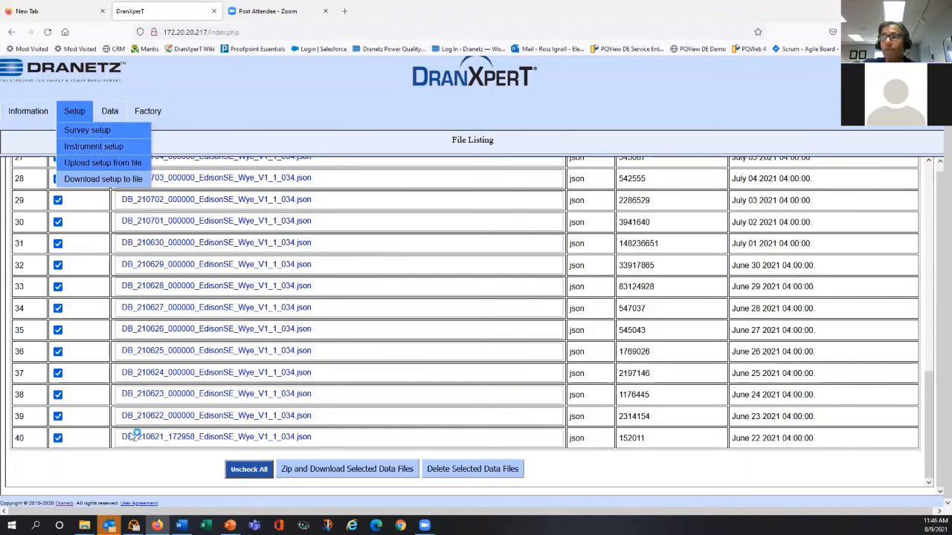
{"action": "left_click", "coordinate": [166, 479]}
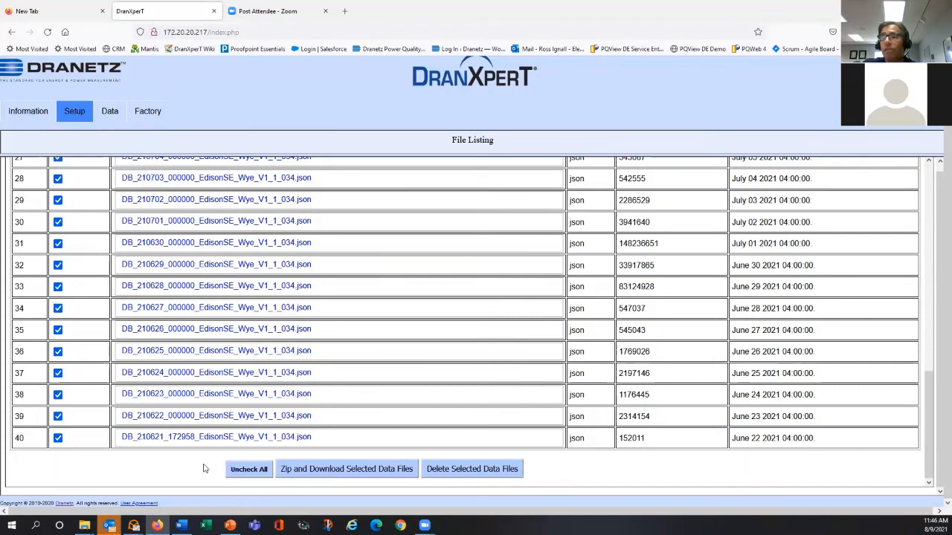
{"action": "left_click", "coordinate": [241, 475]}
Select only the row 2 data file, DB_210712_133301_EdisonSE_Wye_V1_1_034.json, and request it as a zipped download
{"action": "scroll", "coordinate": [100, 404], "scroll_direction": "up", "scroll_amount": 3}
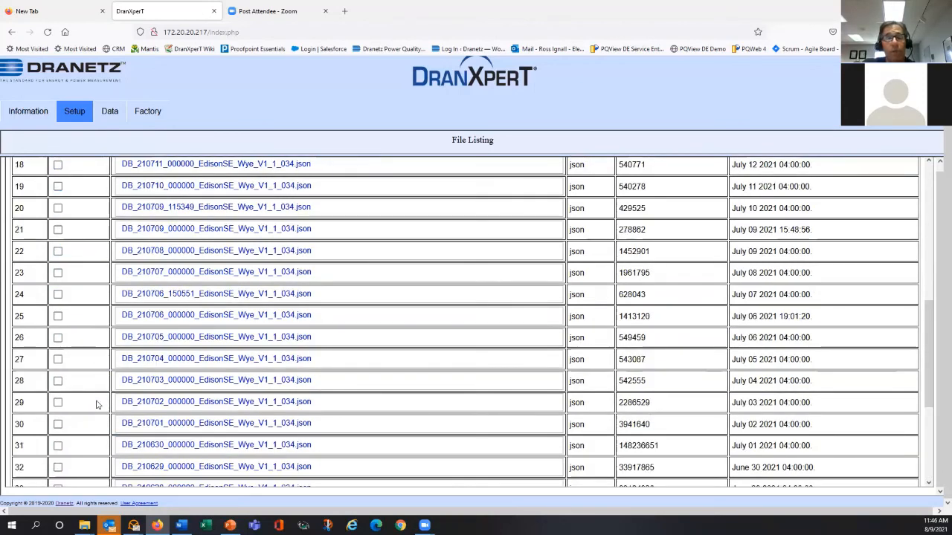
{"action": "scroll", "coordinate": [100, 404], "scroll_direction": "up", "scroll_amount": 3}
{"action": "scroll", "coordinate": [644, 220], "scroll_direction": "up", "scroll_amount": 3}
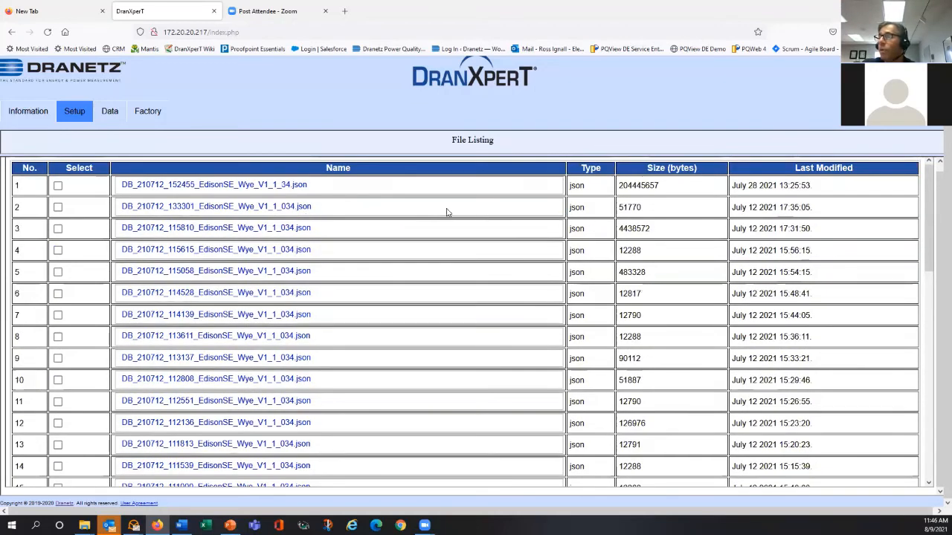
{"action": "left_click", "coordinate": [58, 208]}
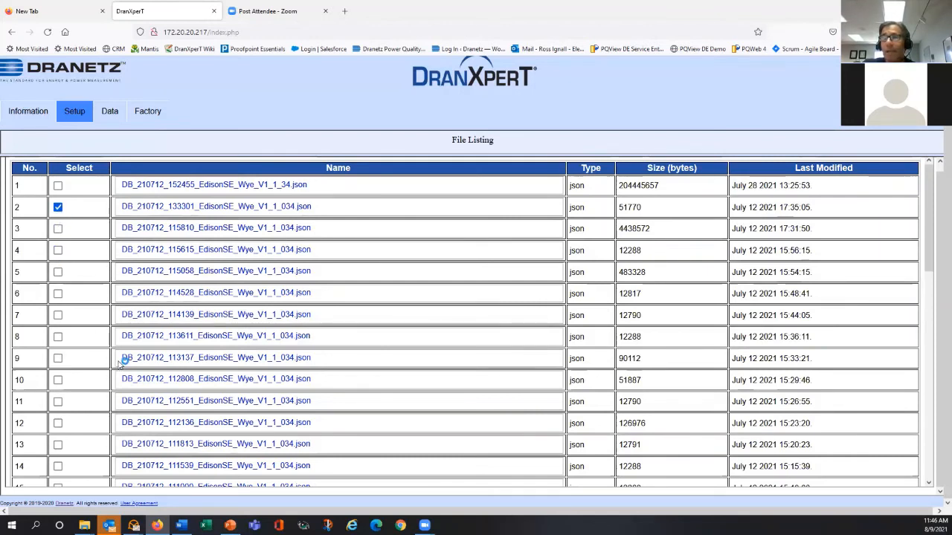
{"action": "scroll", "coordinate": [121, 361], "scroll_direction": "down", "scroll_amount": 5}
{"action": "scroll", "coordinate": [282, 442], "scroll_direction": "down", "scroll_amount": 4}
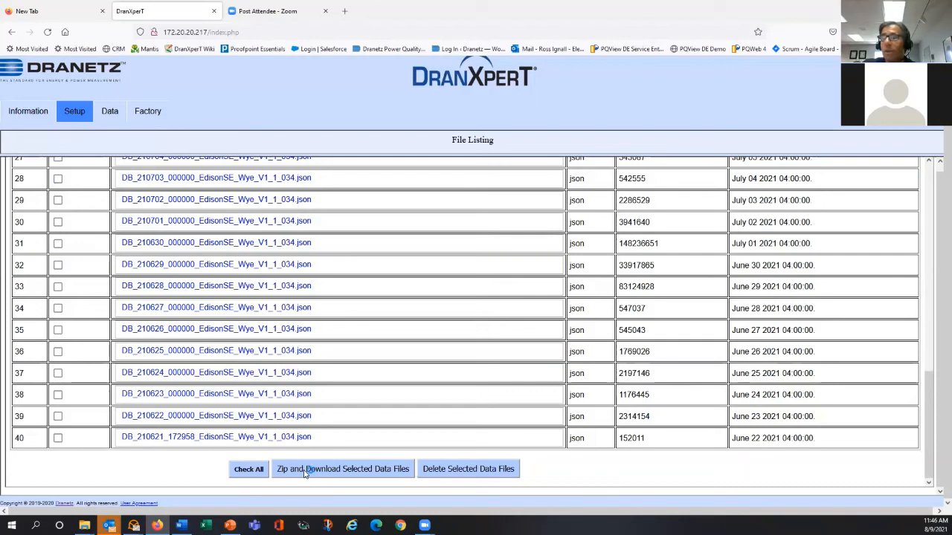
{"action": "left_click", "coordinate": [300, 473]}
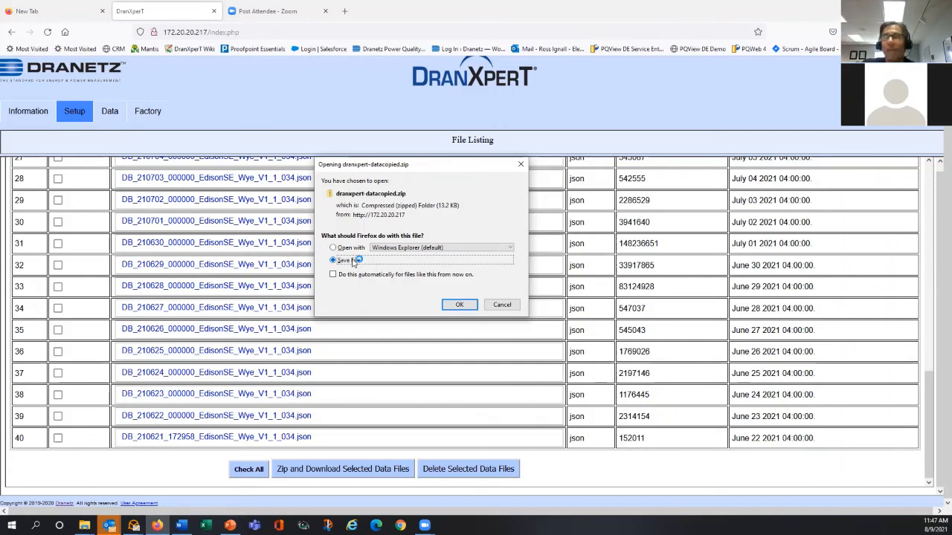
Save the download as dranxpert-datacopied.zip in the Seminar folder, replacing the existing archive
{"action": "left_click", "coordinate": [455, 306]}
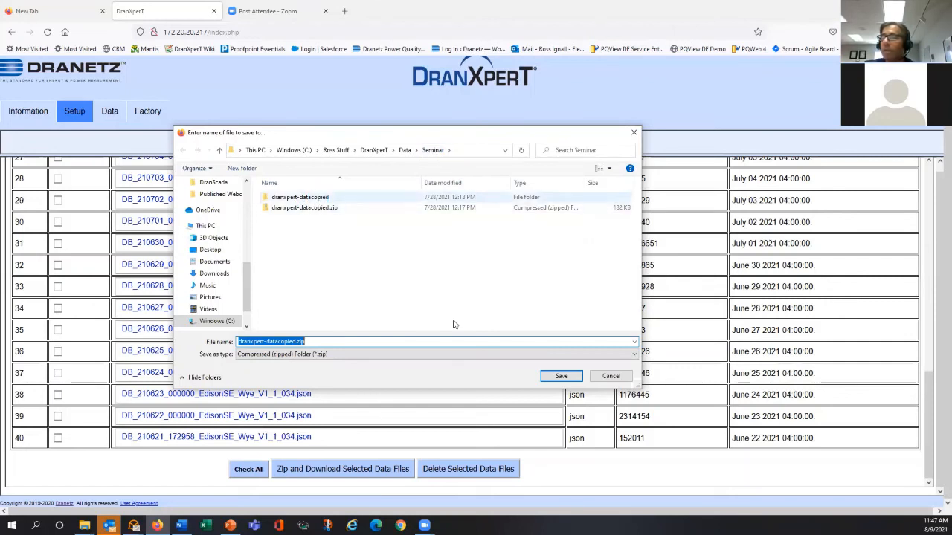
{"action": "left_click", "coordinate": [554, 378]}
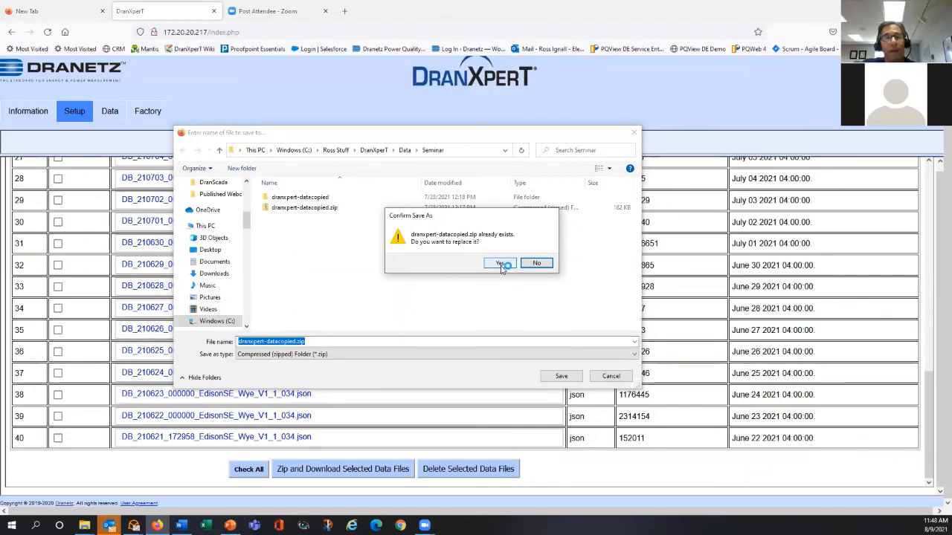
{"action": "left_click", "coordinate": [501, 265]}
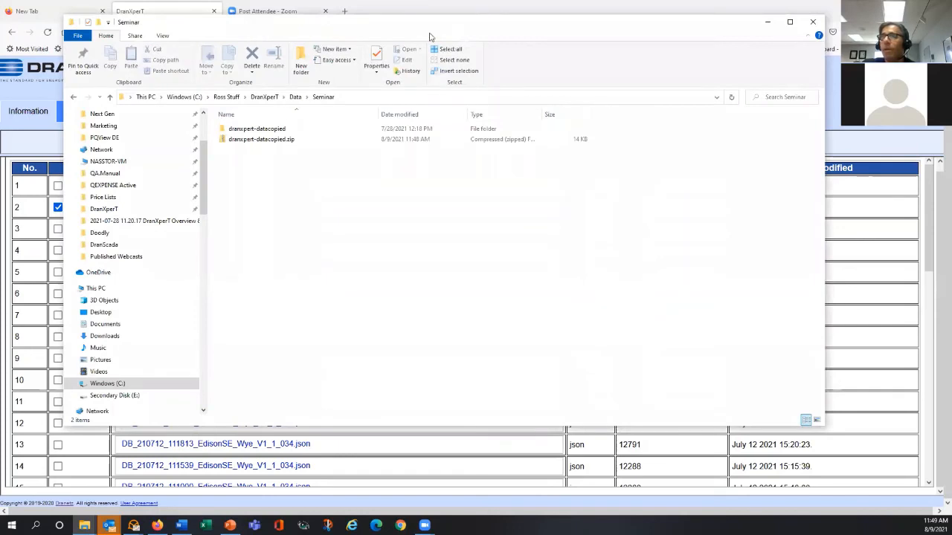
In File Explorer, extract dranxpert-datacopied.zip into the dranxpert-datacopied folder and select the extracted DB_210712_133301 data file
{"action": "double_click", "coordinate": [430, 30]}
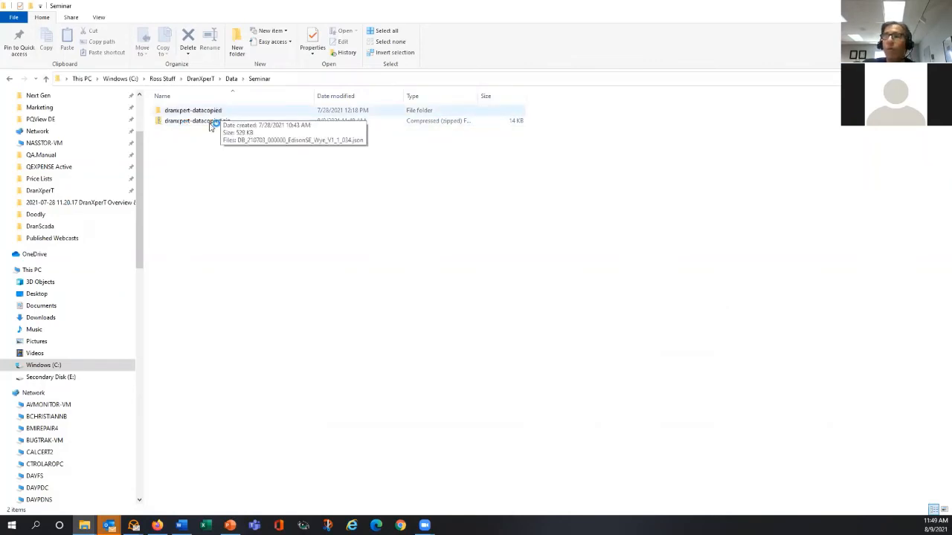
{"action": "left_click", "coordinate": [212, 125]}
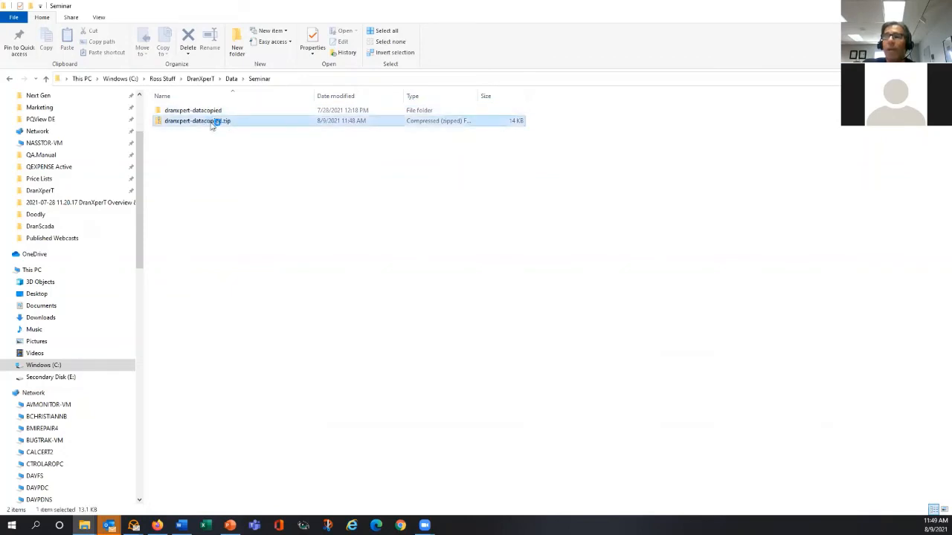
{"action": "right_click", "coordinate": [211, 123]}
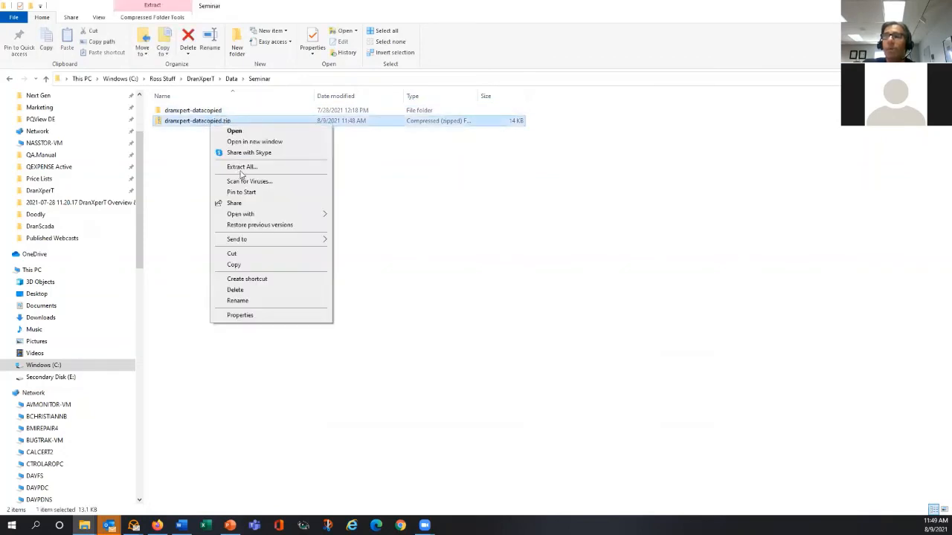
{"action": "left_click", "coordinate": [241, 168]}
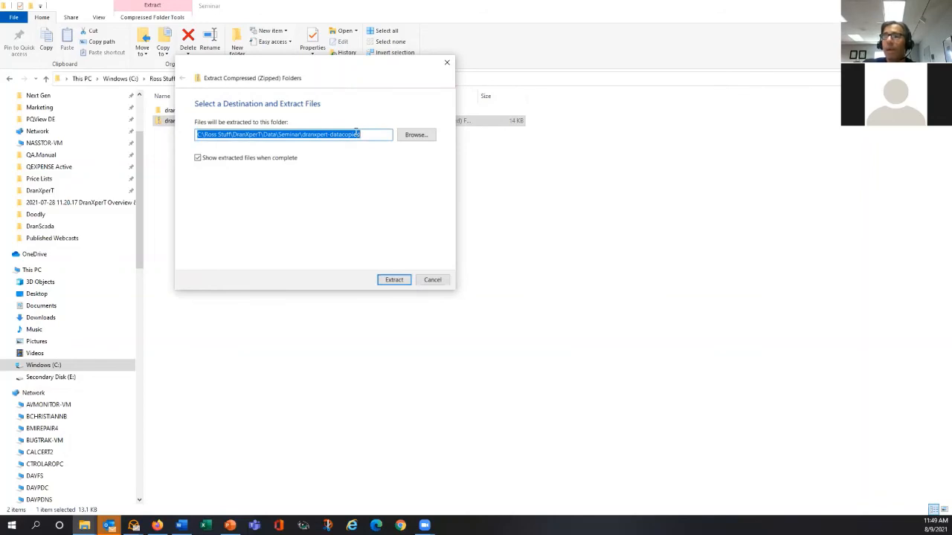
{"action": "left_click", "coordinate": [394, 280]}
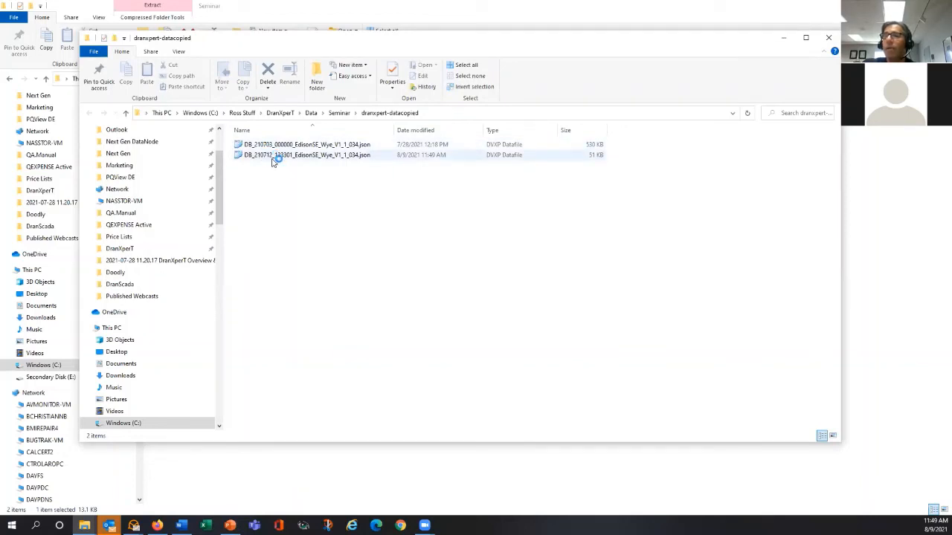
{"action": "left_click", "coordinate": [273, 157]}
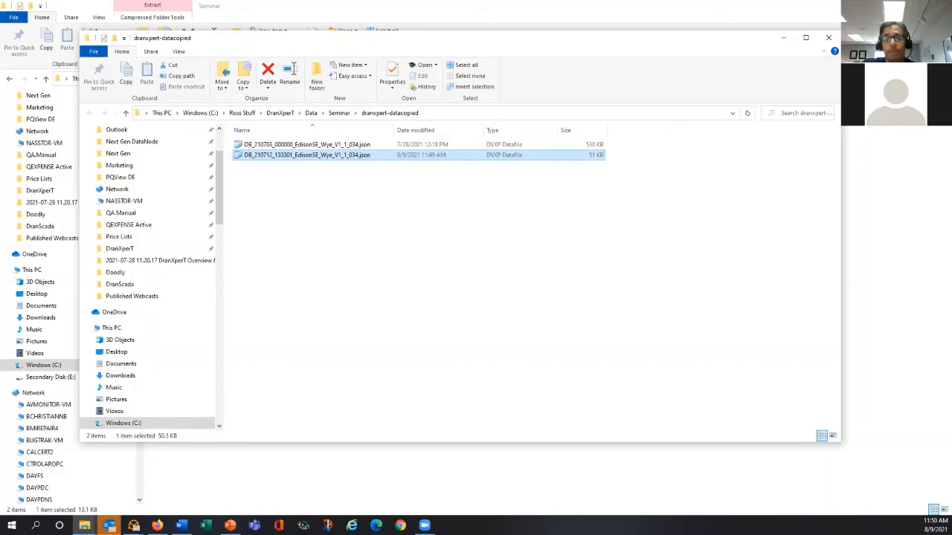
Switch back to the DranXperT page in Firefox and look over the factory firmware, reset, restart and password options
{"action": "key", "text": "alt+Tab"}
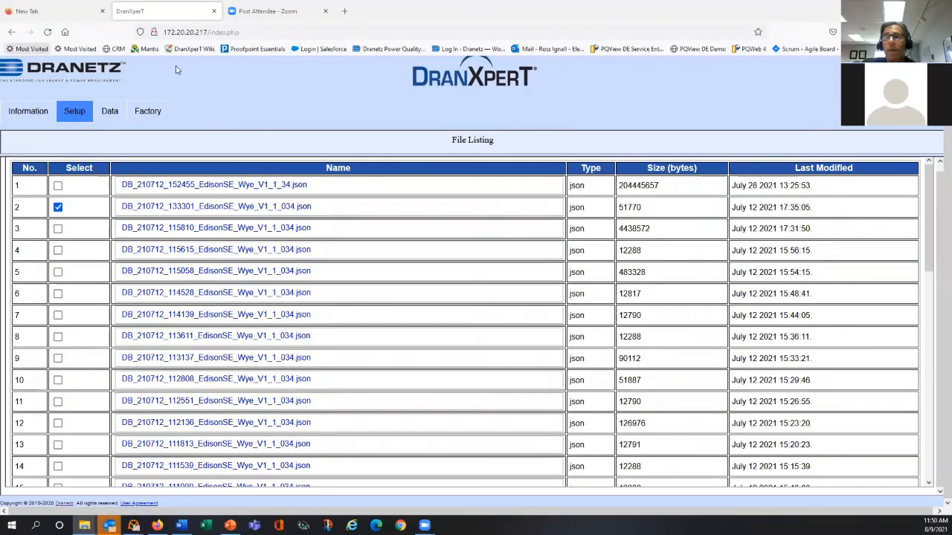
{"action": "left_click", "coordinate": [74, 112]}
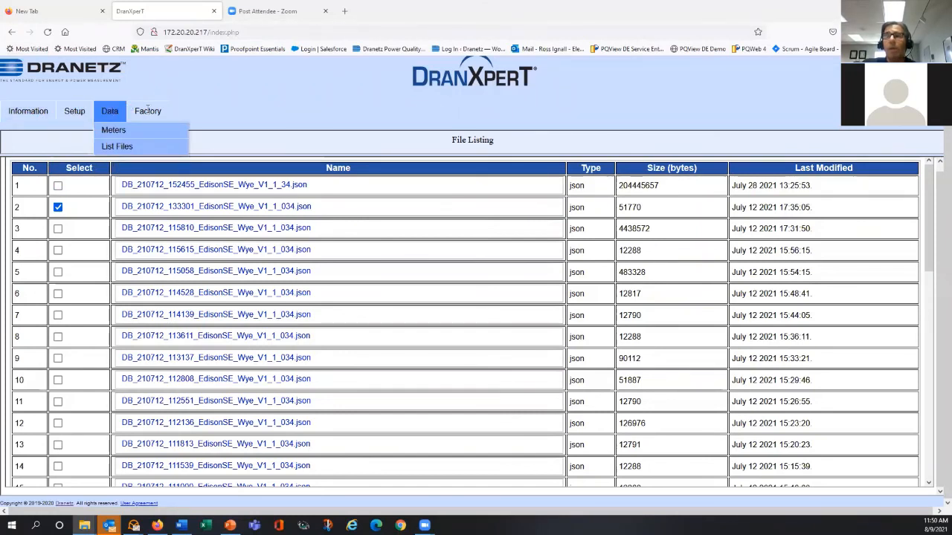
{"action": "mouse_move", "coordinate": [148, 112]}
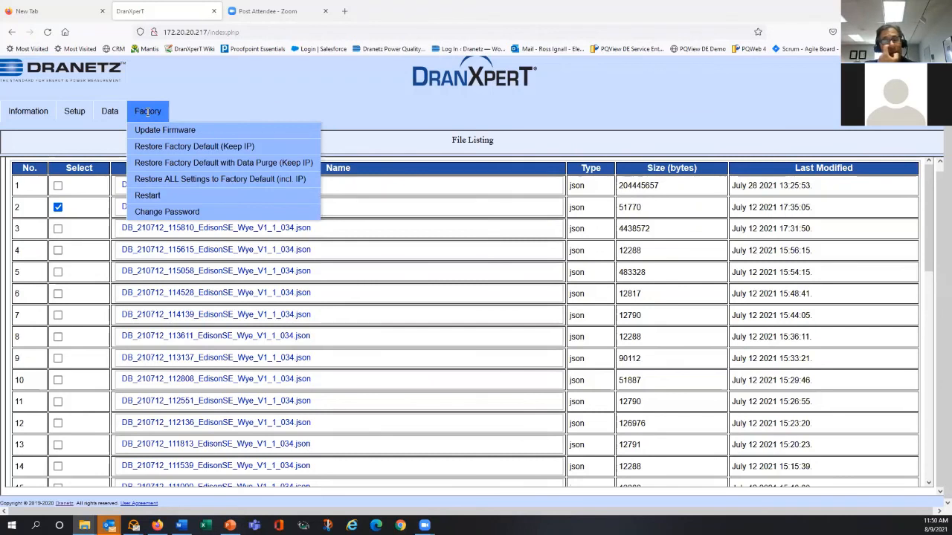